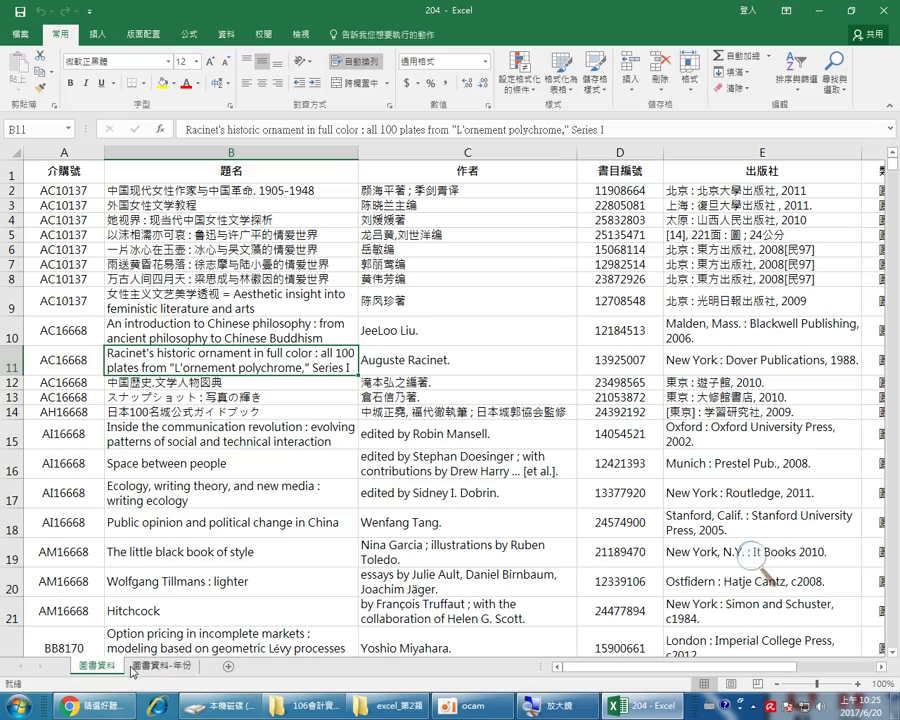
Look over the 圖書資料 and 圖書資料-年份 worksheets, magnifying the book list, and return to 圖書資料.
key(ctrl+Page_Down)
click(107, 670)
click(153, 668)
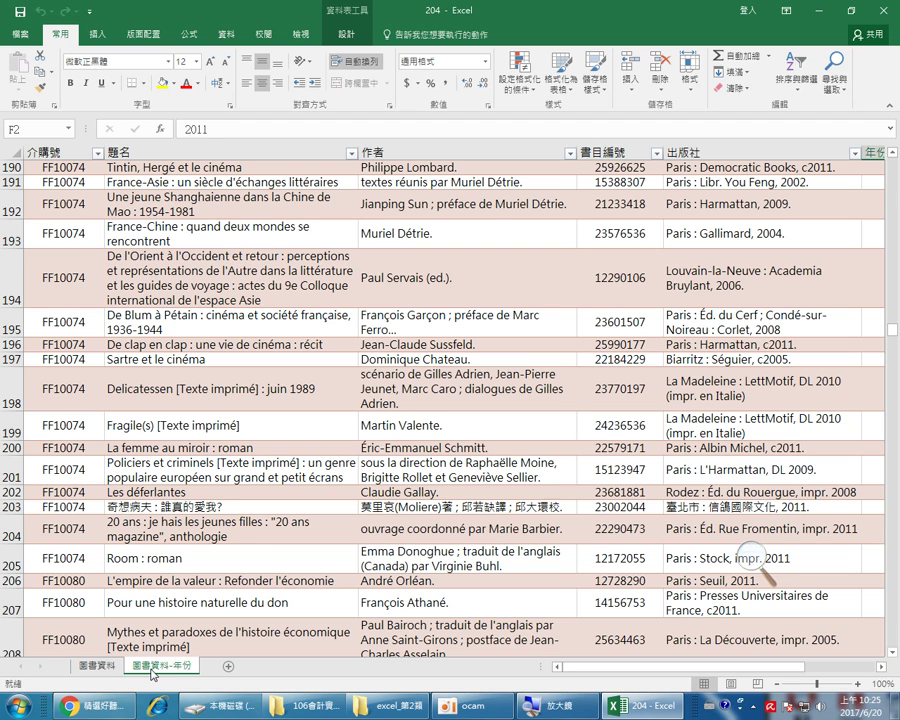
click(99, 668)
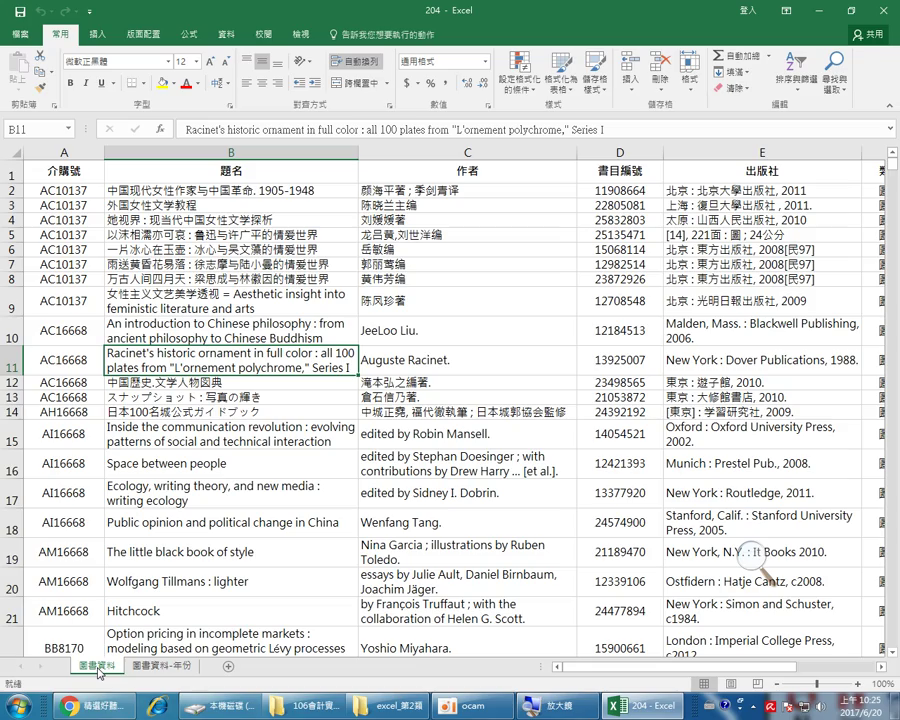
click(758, 550)
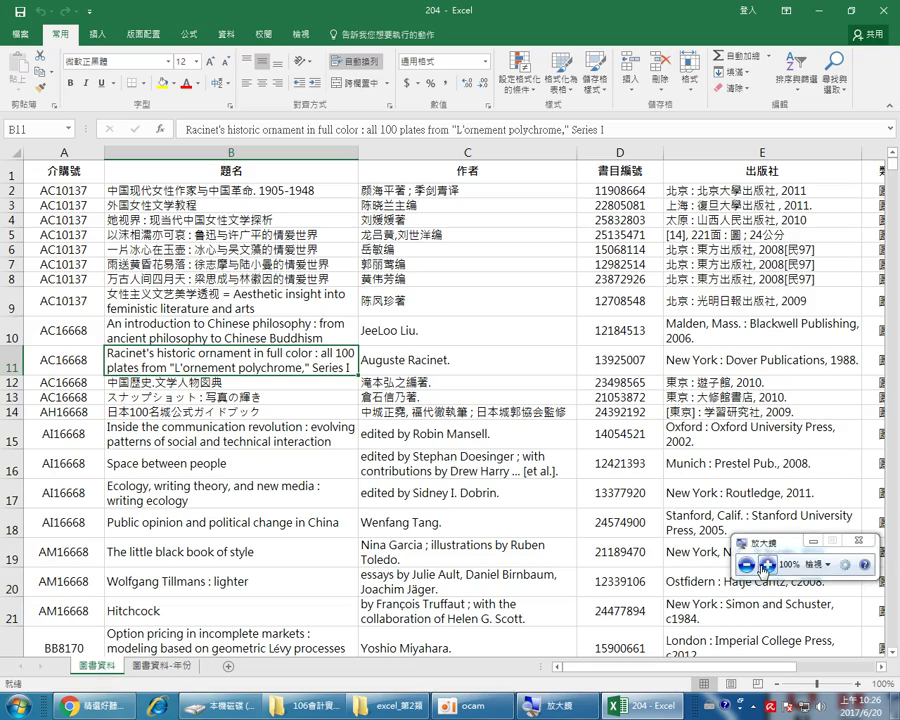
click(766, 565)
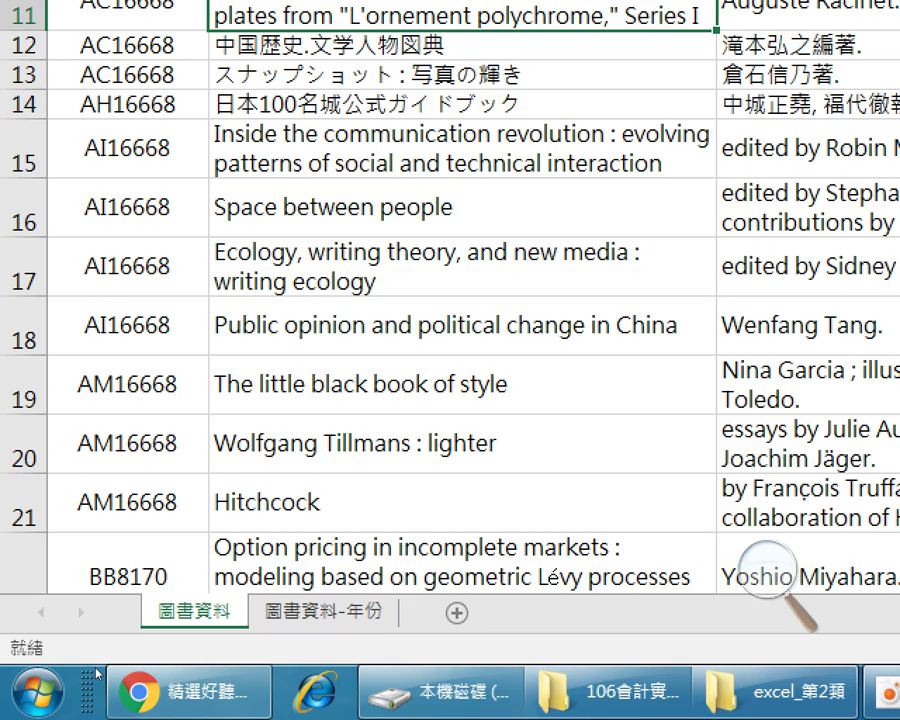
key(super+minus)
key(super+minus)
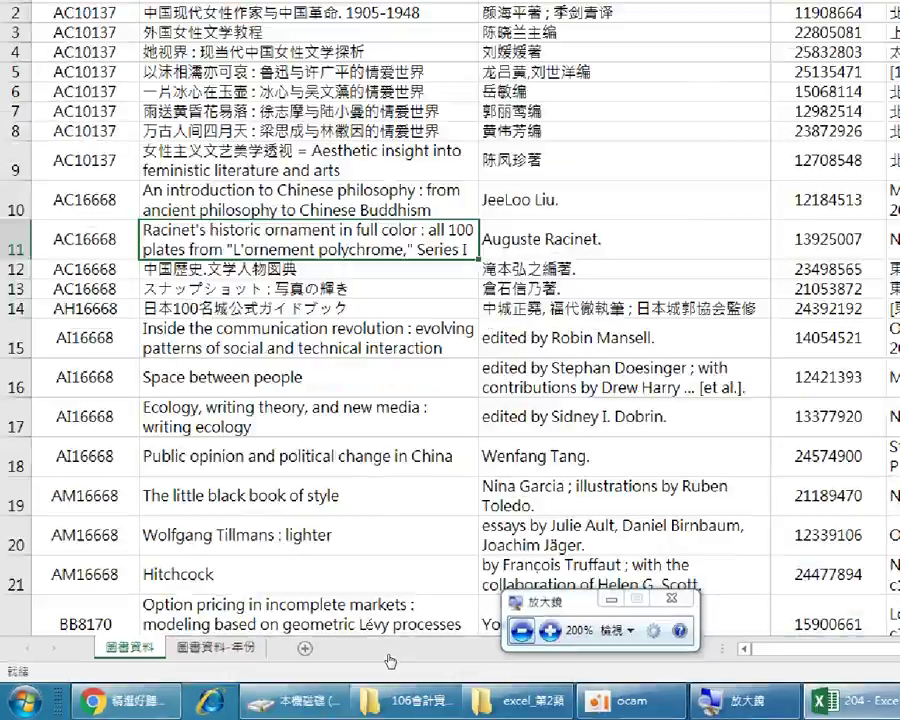
key(super+minus)
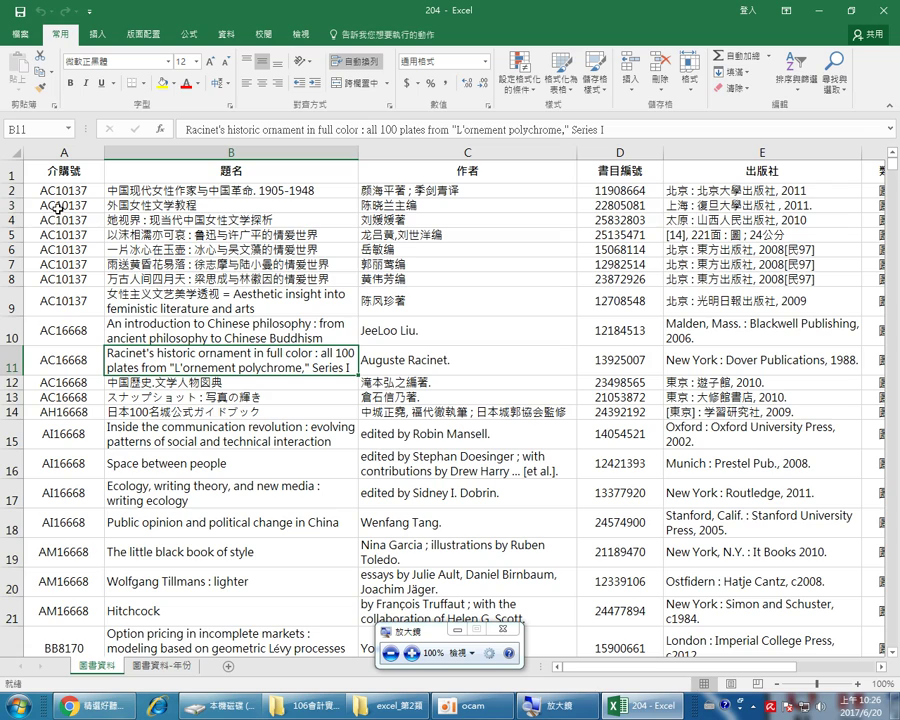
click(138, 205)
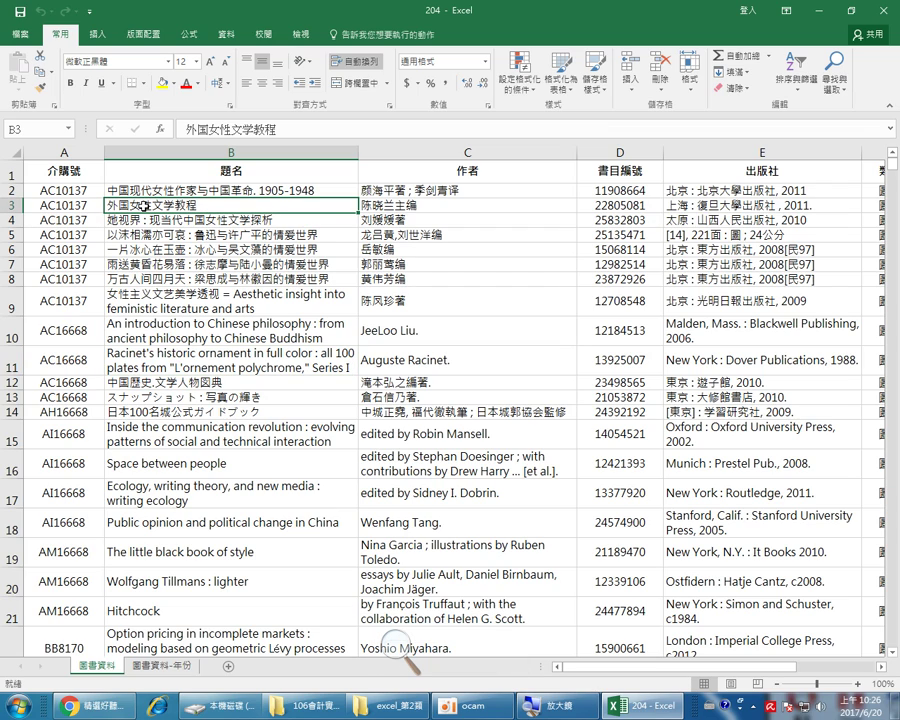
click(163, 666)
click(97, 666)
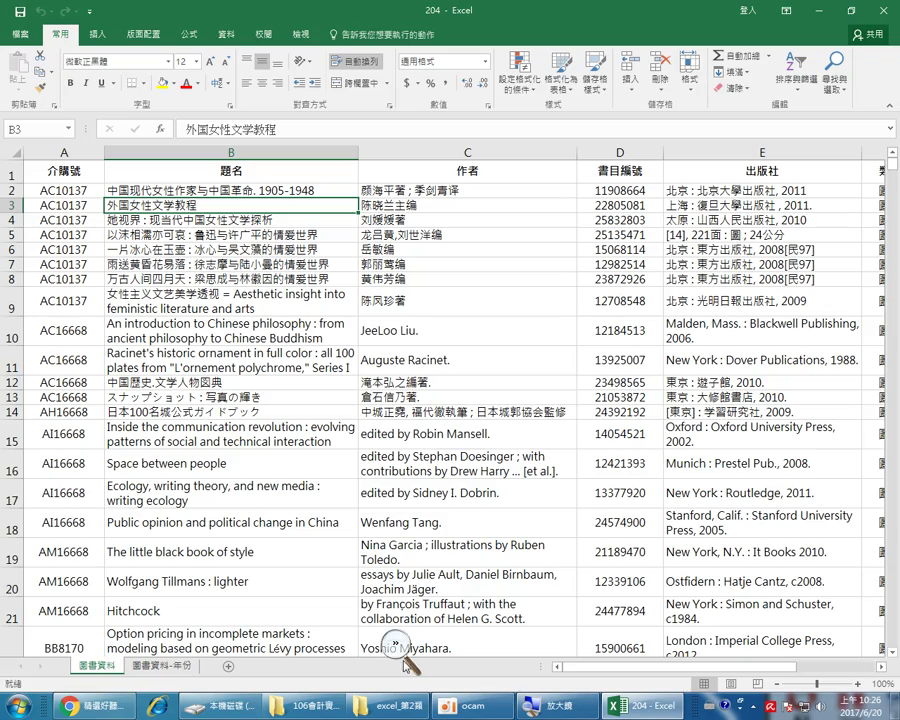
Insert ten blank rows above the header row of the 圖書資料 worksheet.
click(403, 650)
click(410, 651)
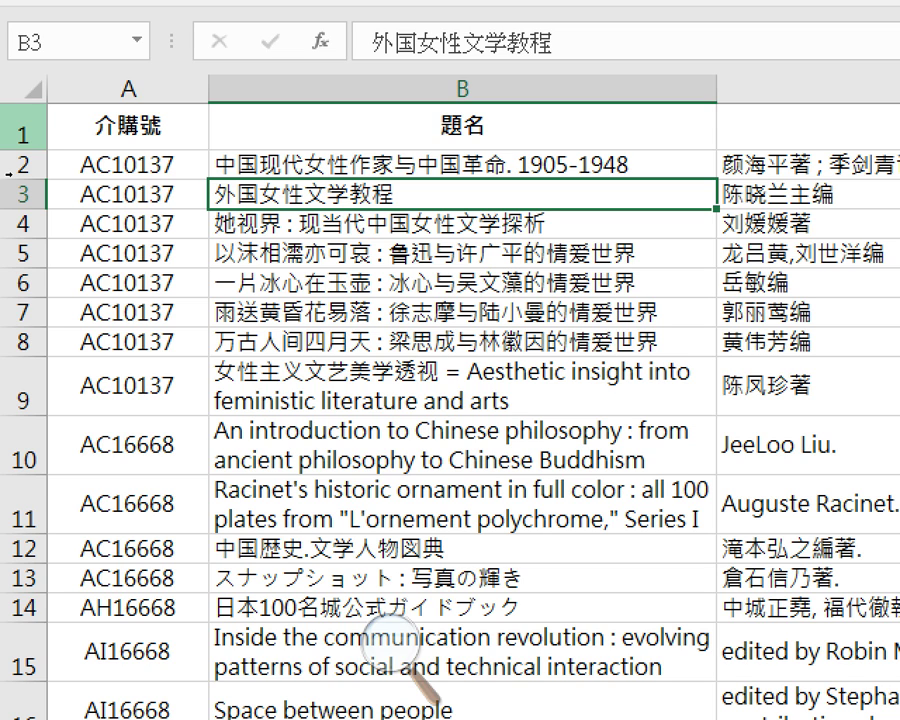
drag(8, 173, 8, 340)
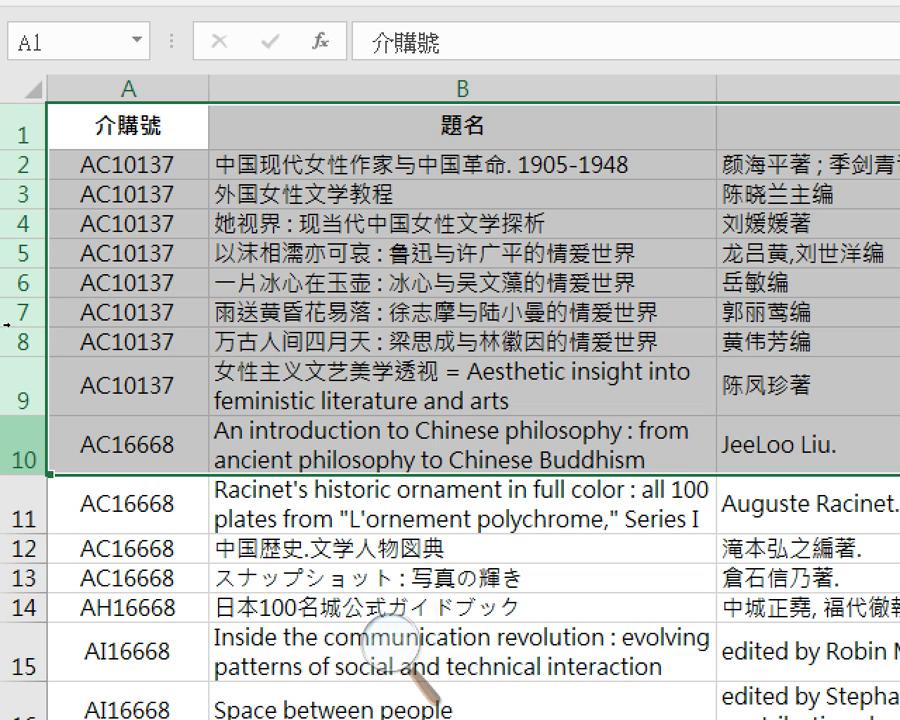
right_click(8, 224)
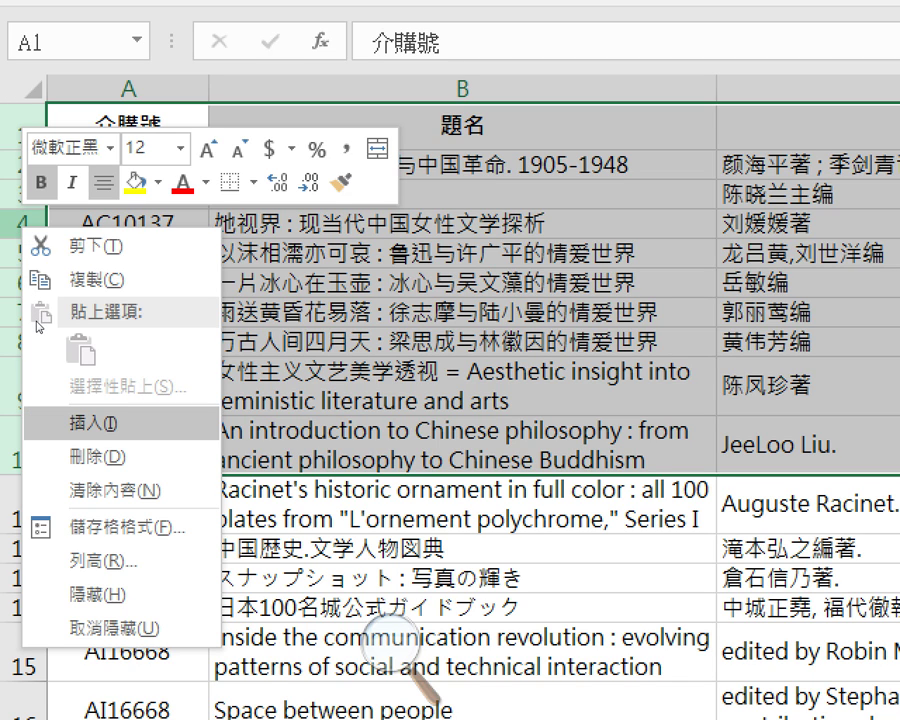
key(i)
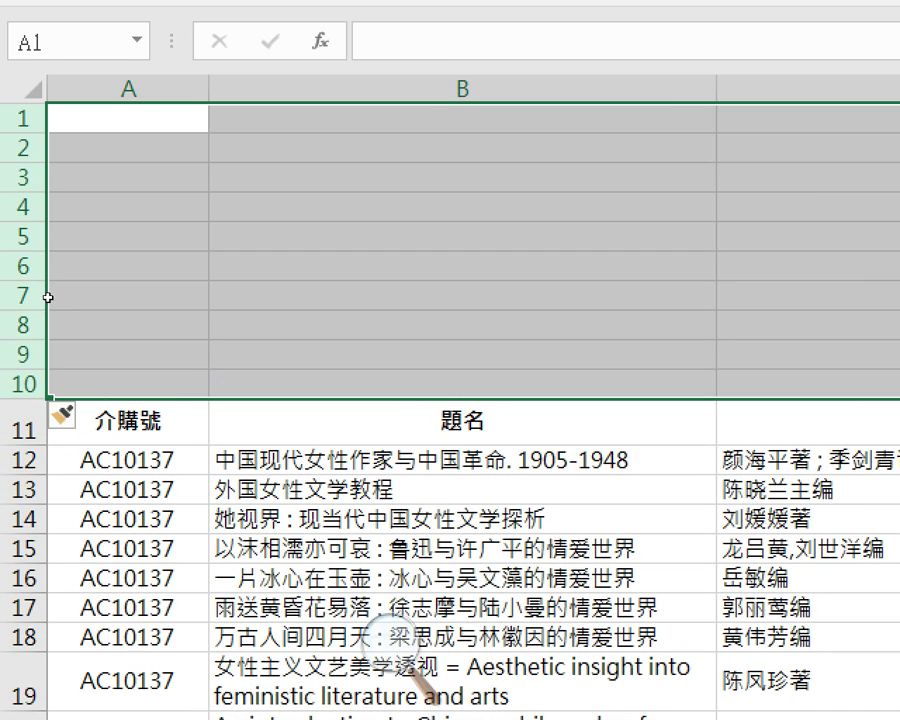
Format the book list $A$11:$H$568 as a table with headers, using the tan banded style from the second row of medium styles.
key(ctrl+Down)
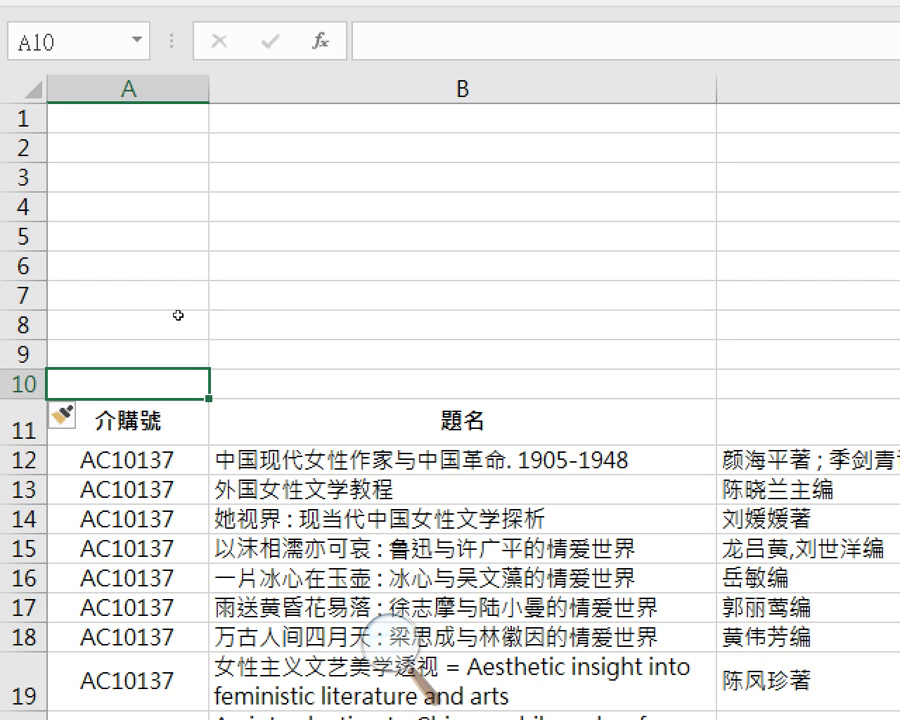
scroll(179, 315, down, 2)
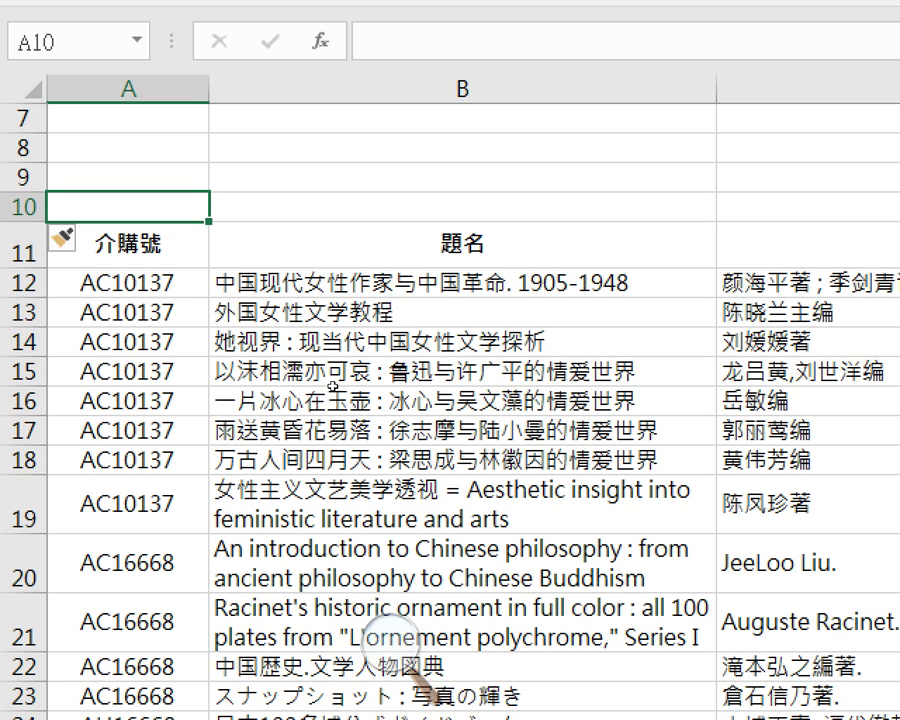
key(Right)
key(Down)
key(Down)
key(Down)
key(Down)
key(Down)
key(Down)
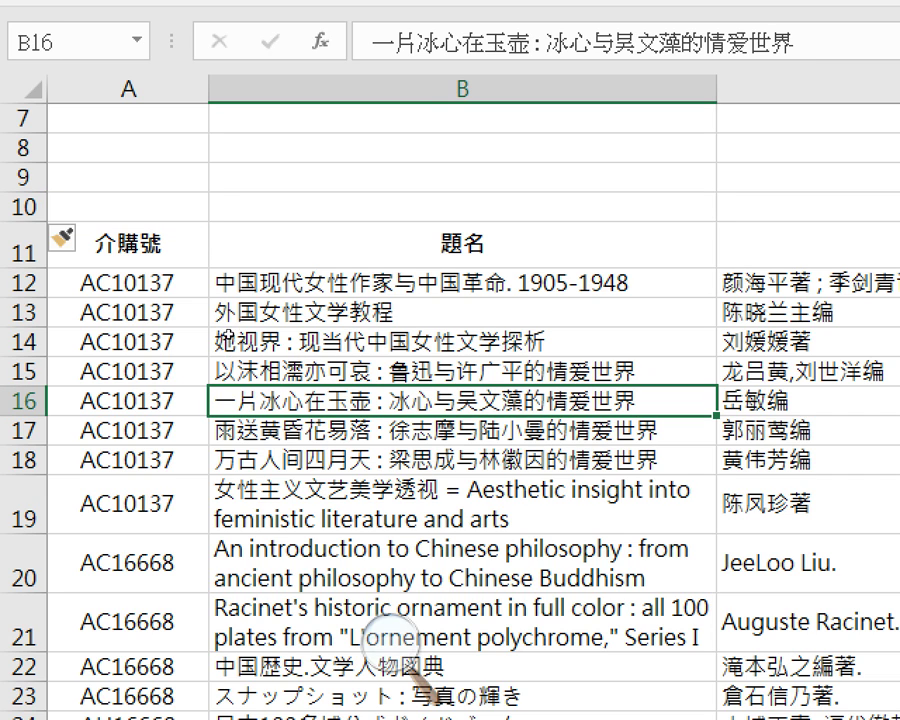
key(Down)
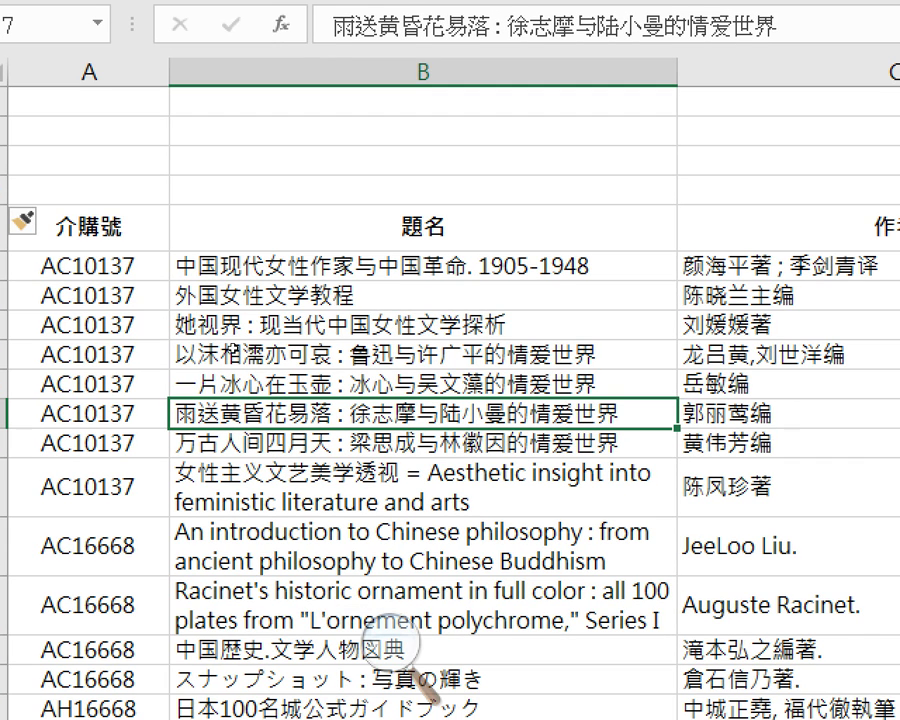
key(Down)
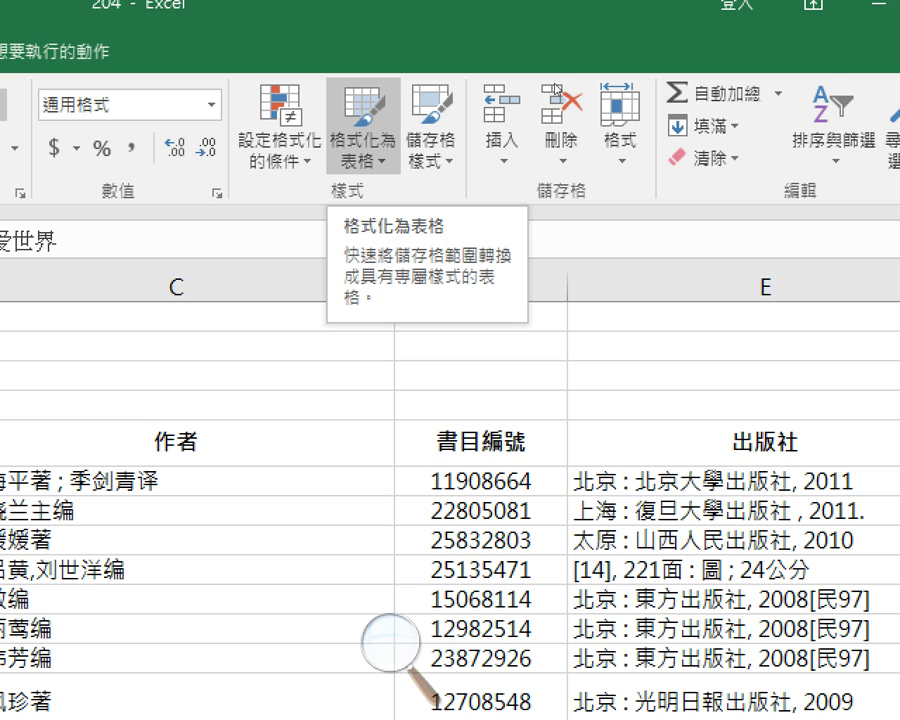
click(364, 140)
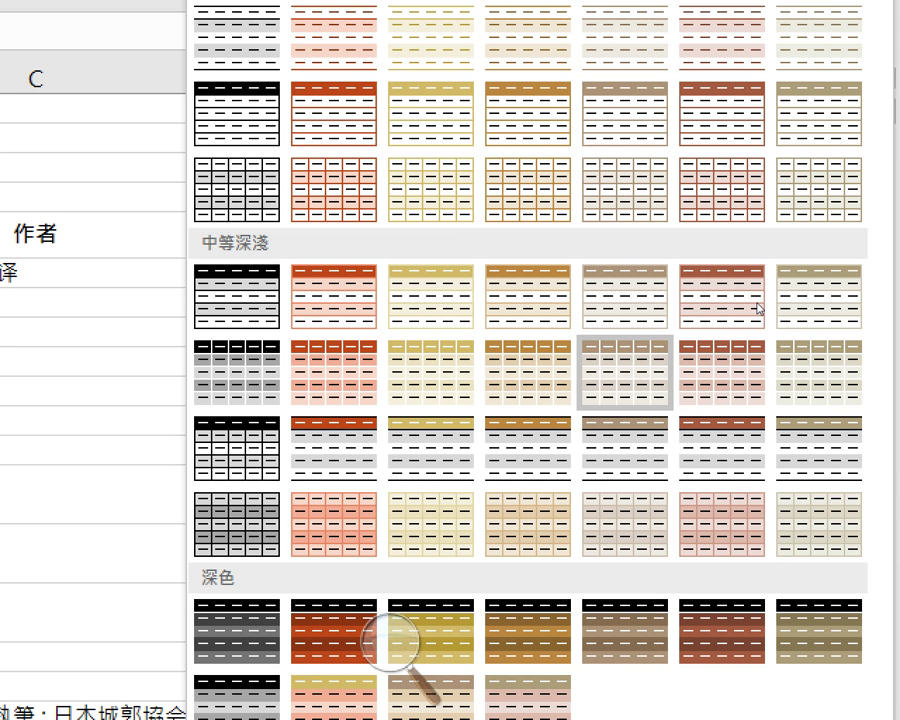
click(758, 309)
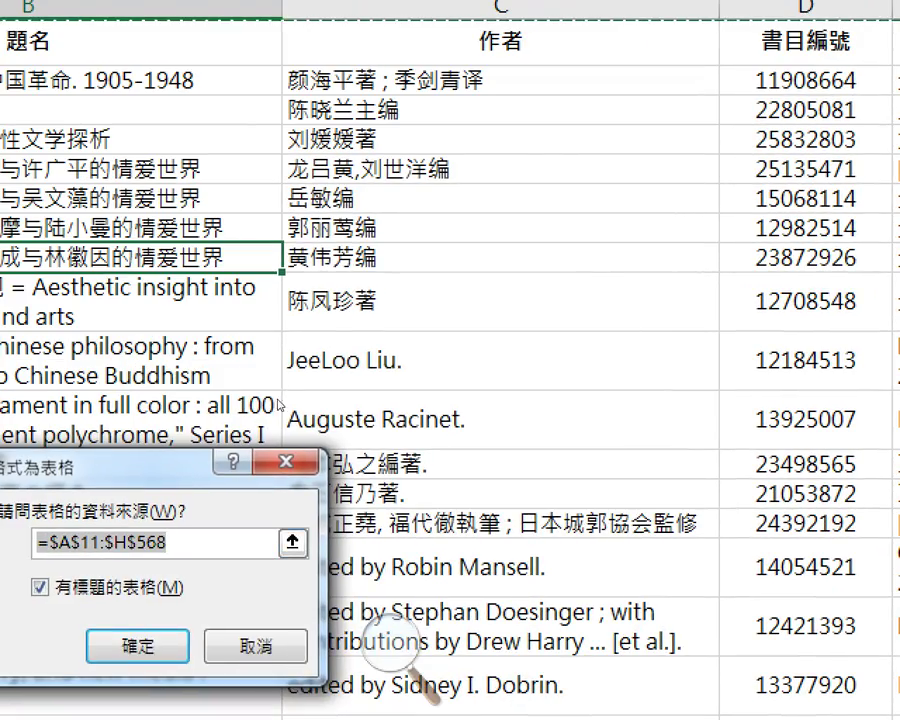
drag(100, 437, 470, 205)
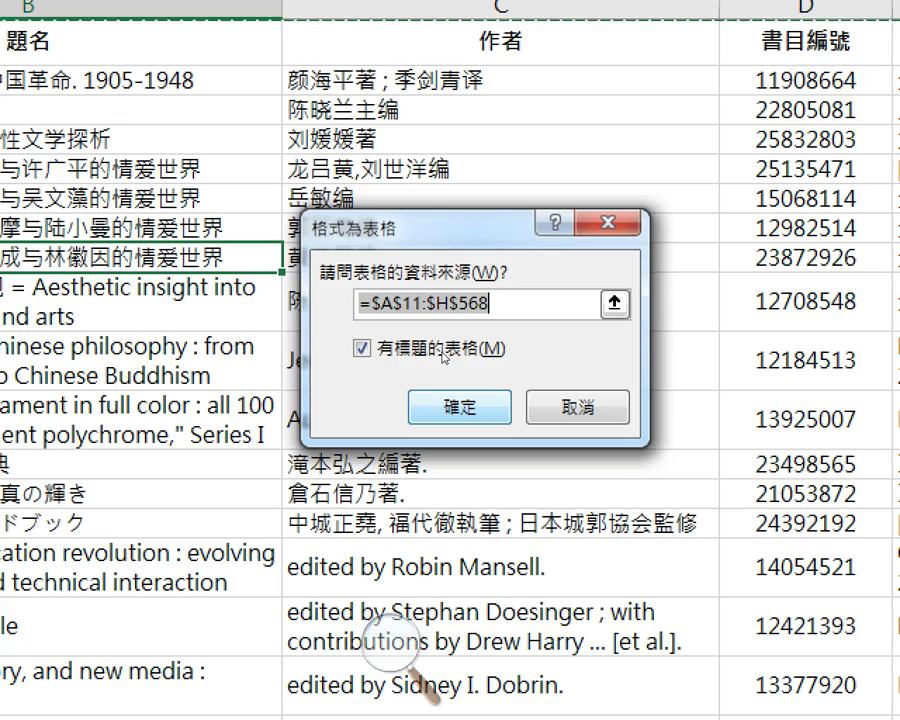
key(Return)
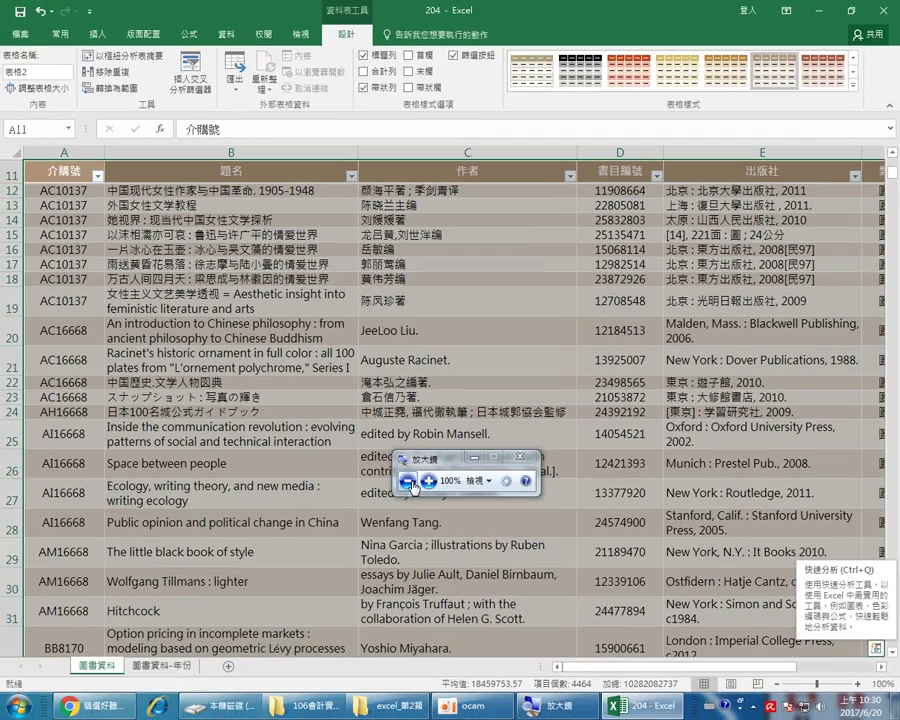
Examine the formatted table at normal magnification, checking how its header row behaves while moving through the records.
key(super+minus)
click(592, 514)
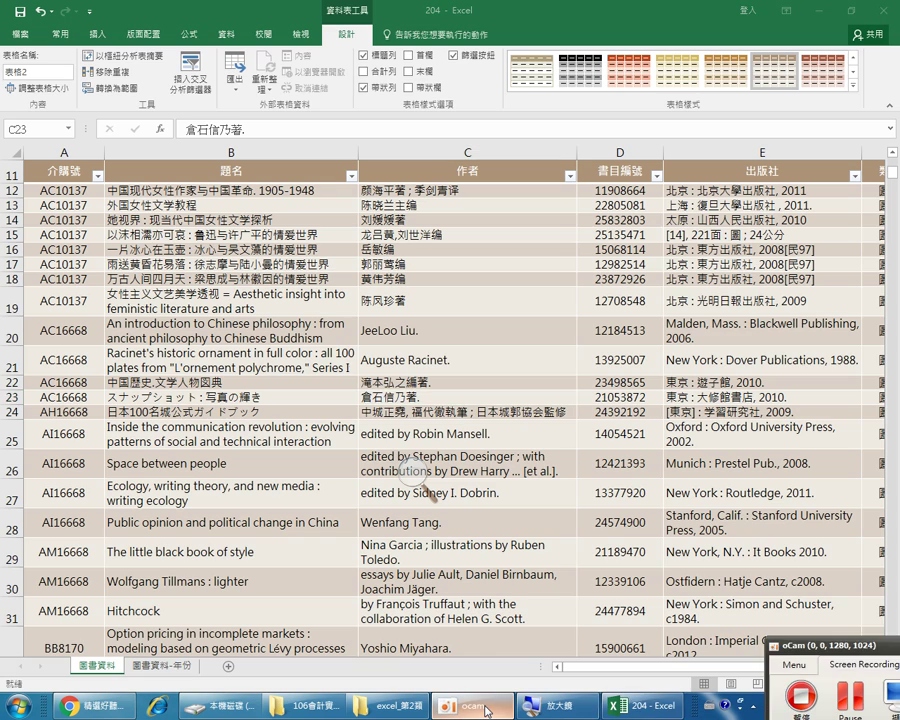
click(487, 437)
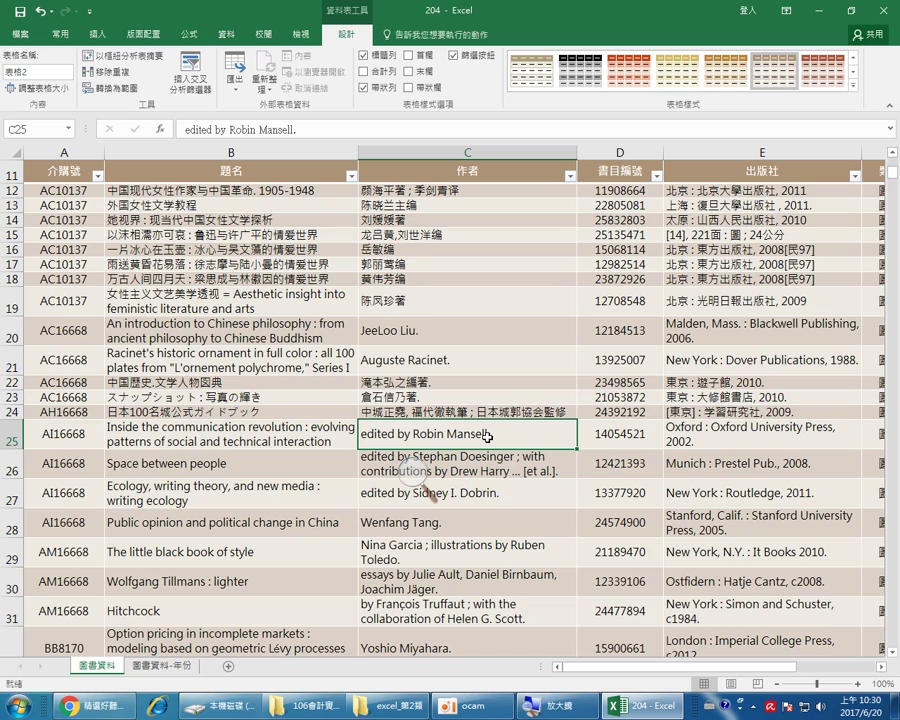
scroll(586, 416, up, 4)
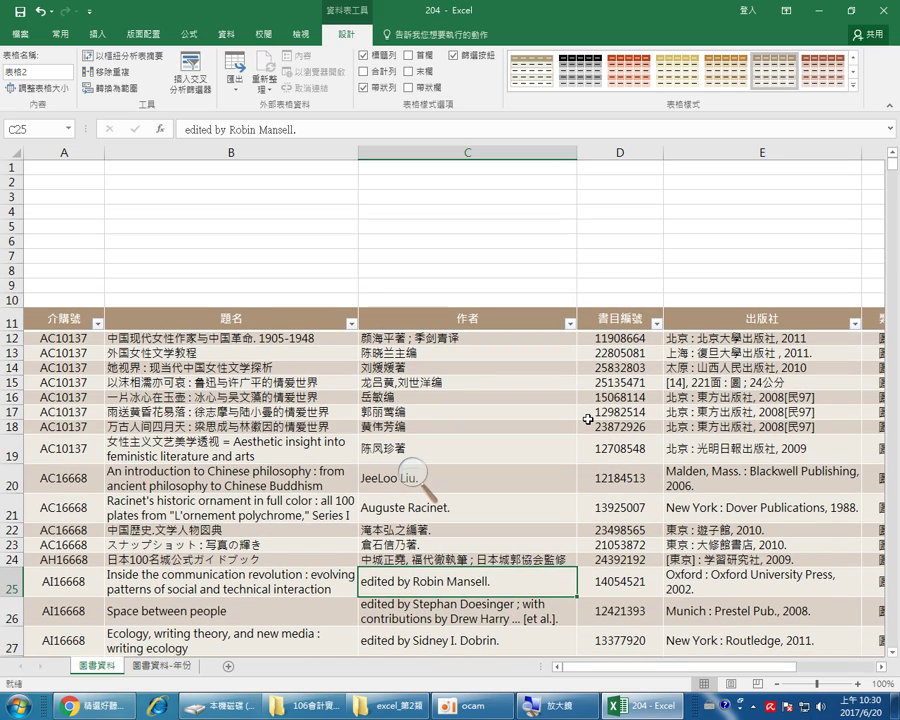
scroll(588, 419, down, 1)
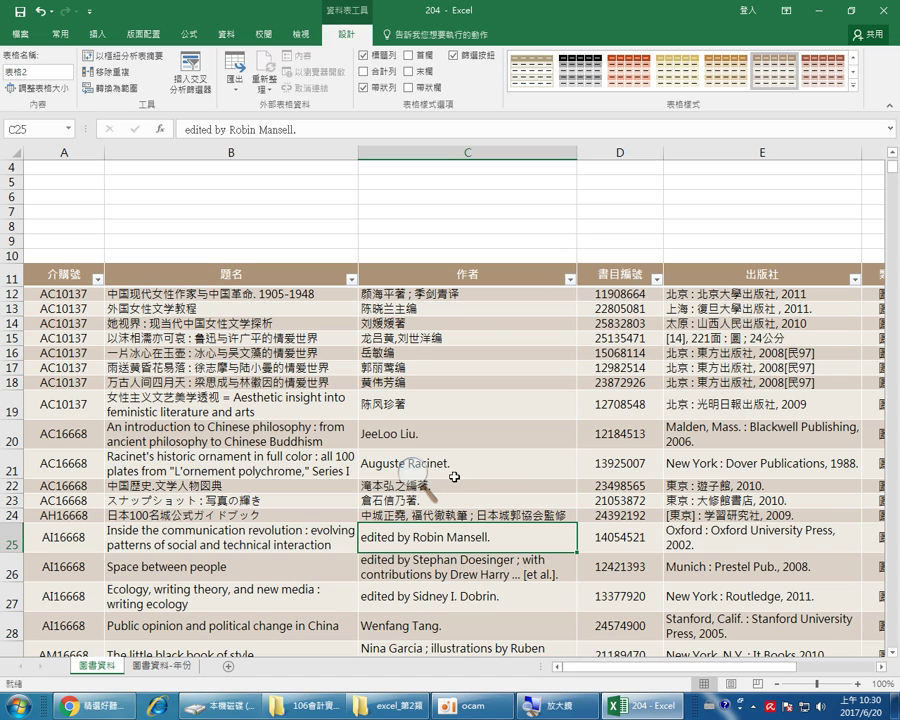
scroll(500, 466, down, 3)
scroll(500, 466, down, 1)
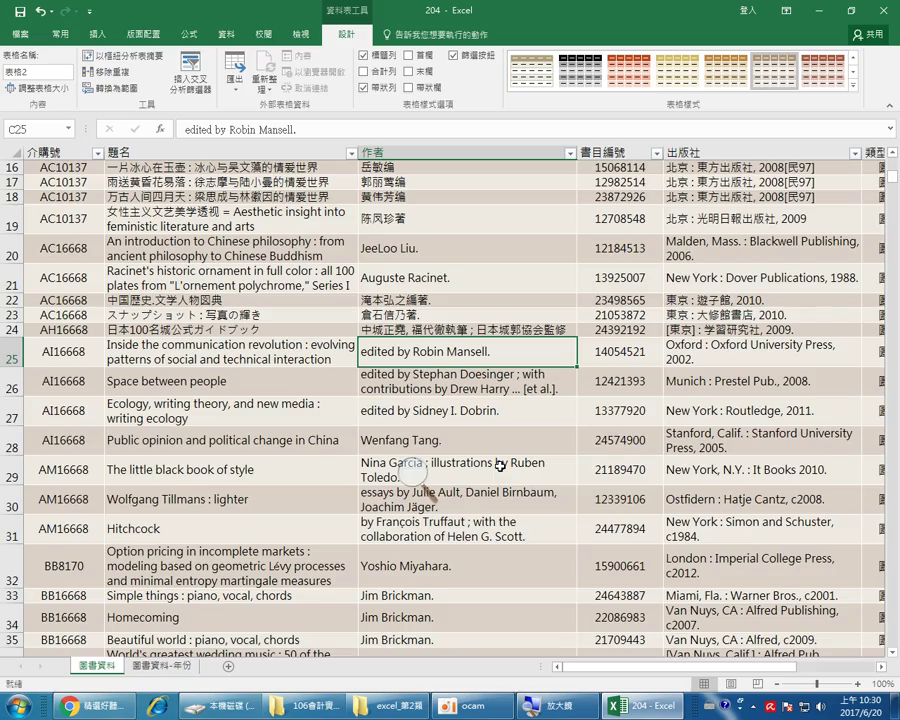
scroll(500, 466, down, 4)
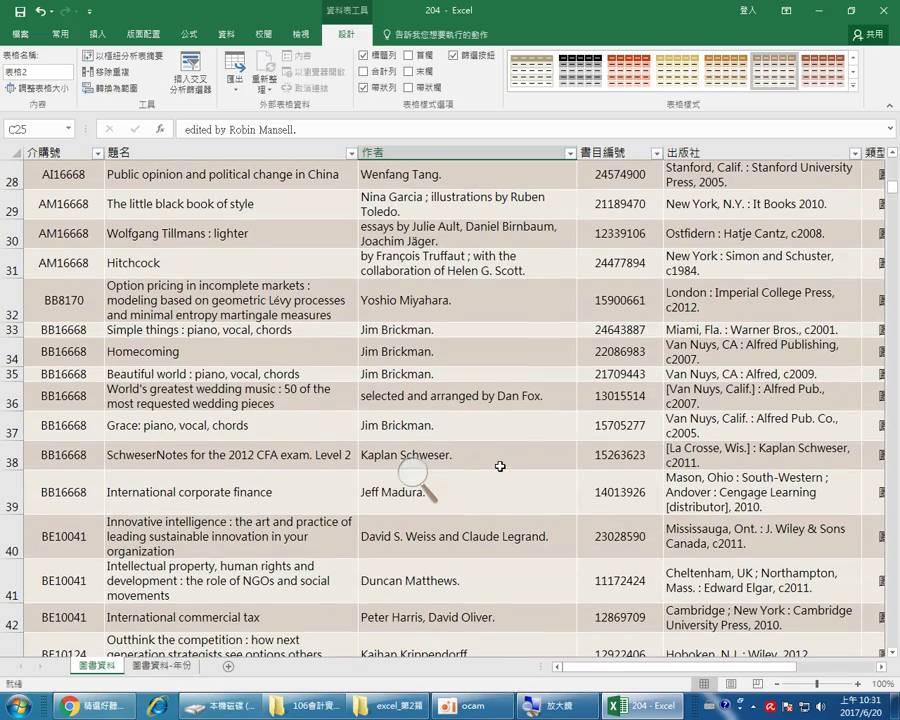
scroll(500, 466, up, 9)
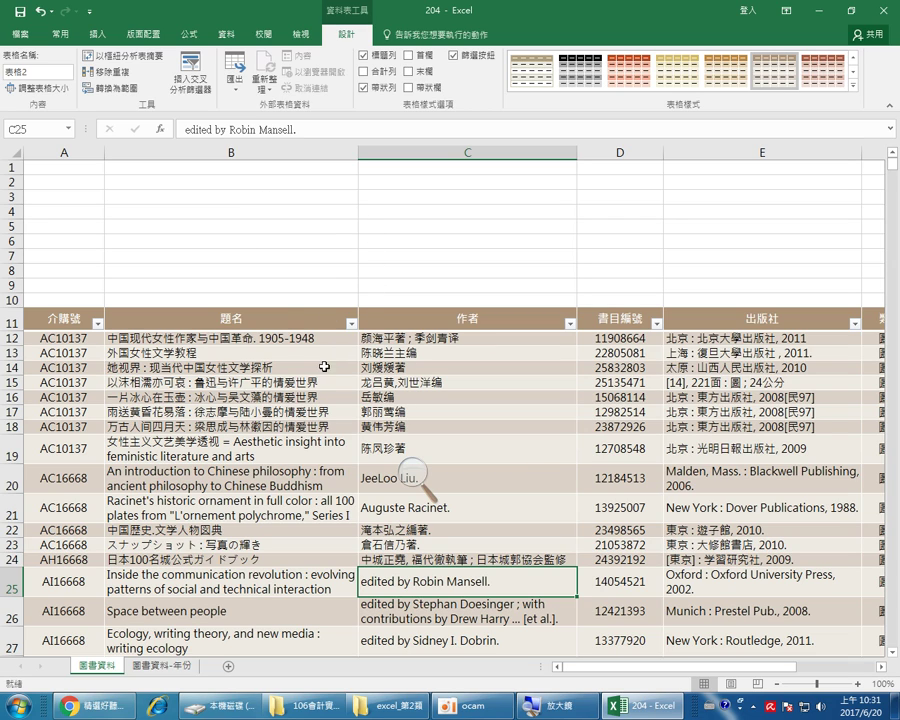
Select row 12, the first record under the table header, and freeze the panes above it.
click(414, 476)
click(427, 482)
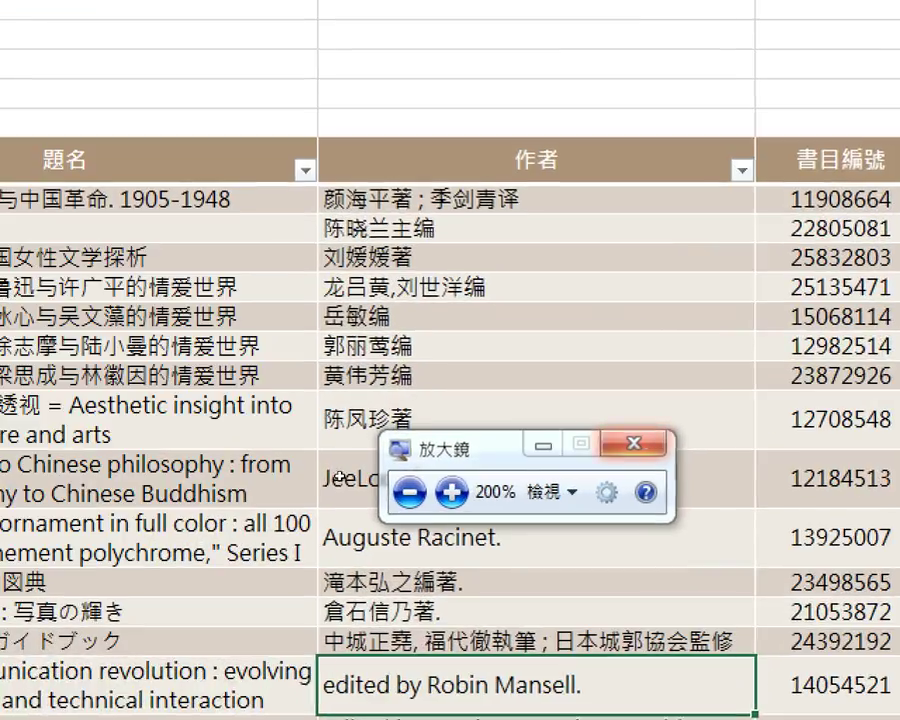
key(Up)
key(Up)
key(Up)
key(Up)
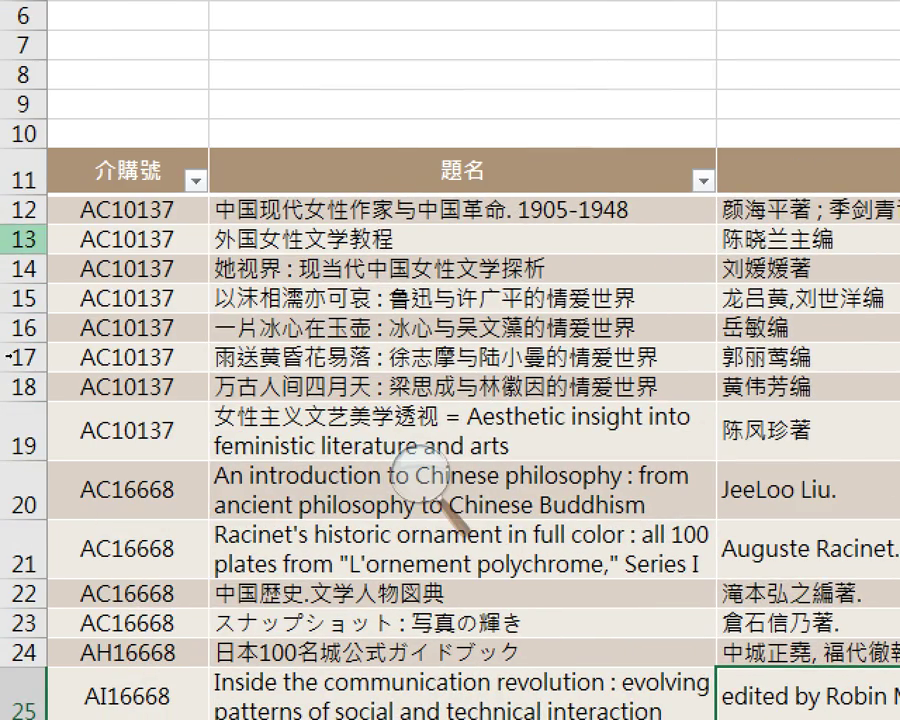
key(shift+space)
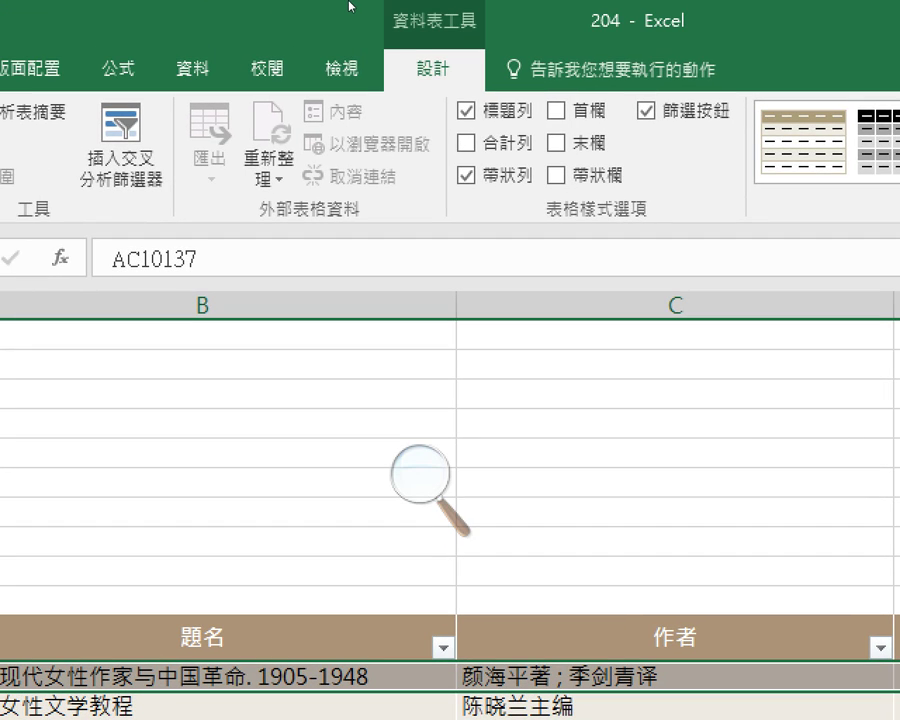
click(302, 40)
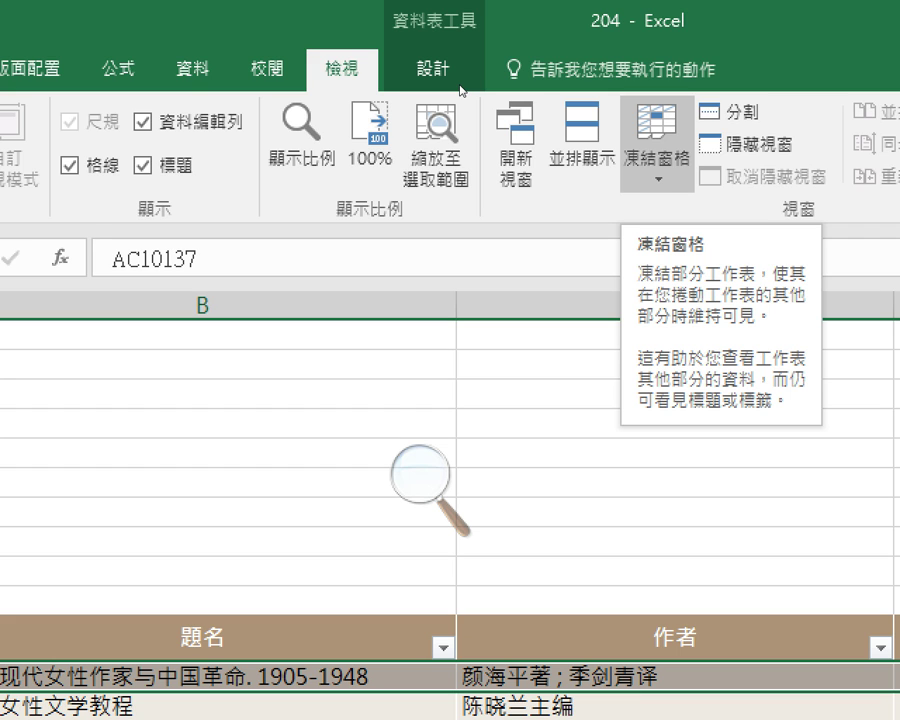
key(alt+w)
key(f)
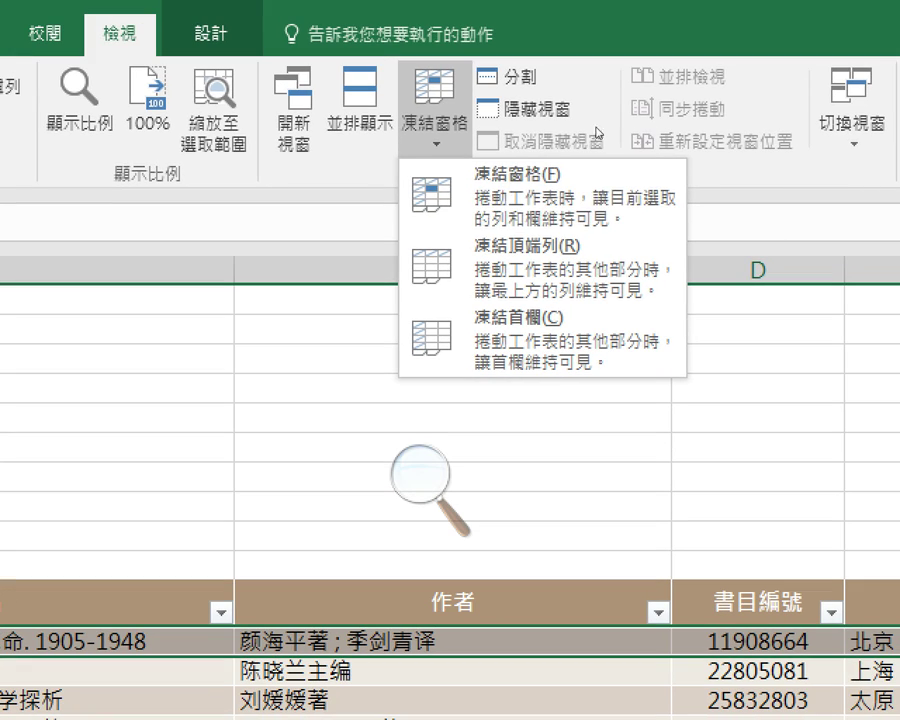
key(Down)
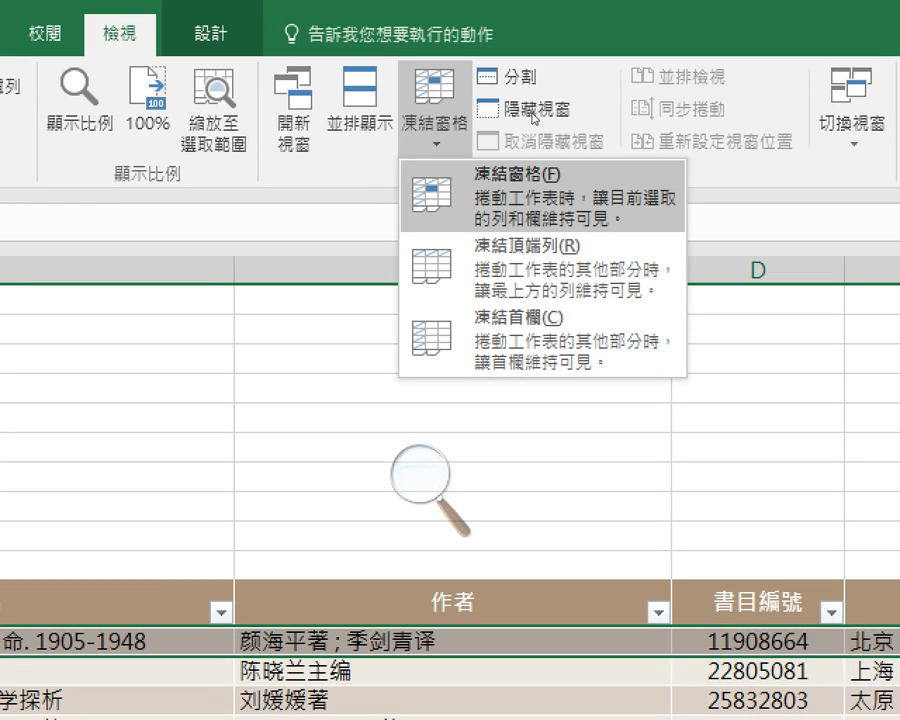
key(Down)
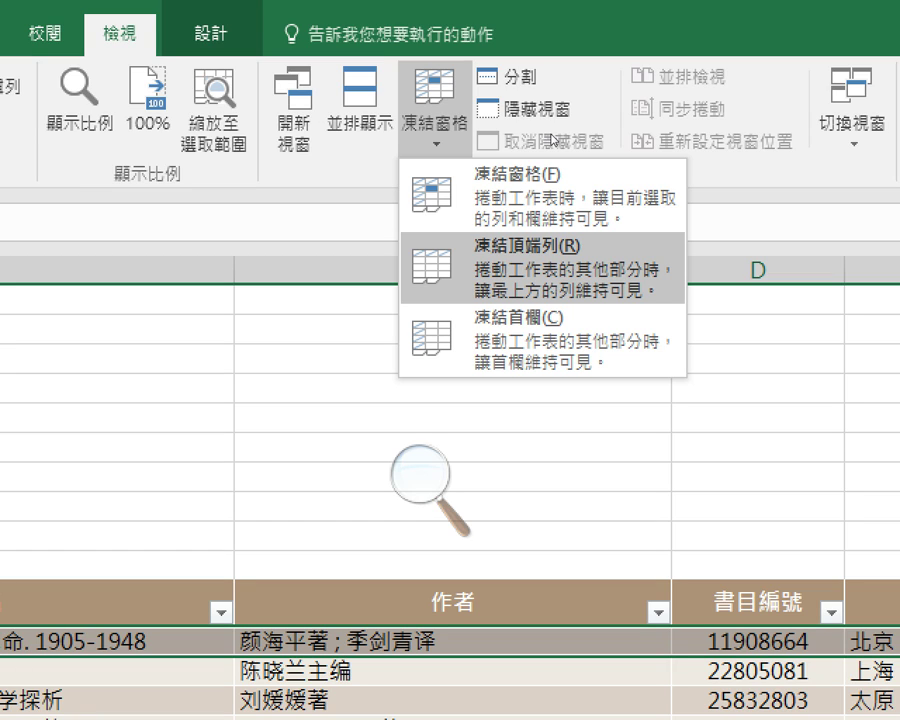
key(Up)
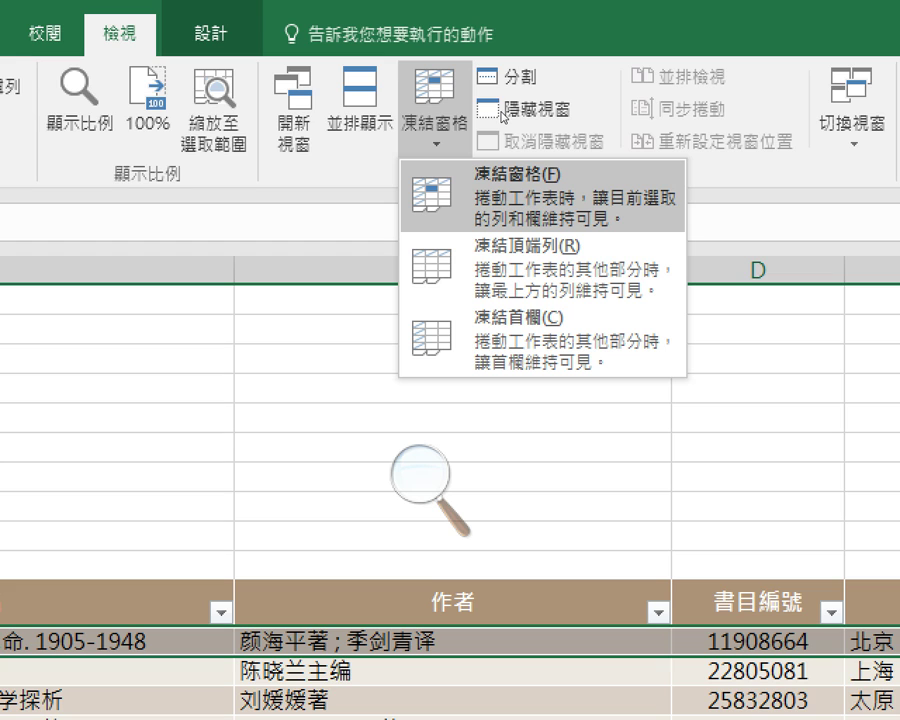
key(Escape)
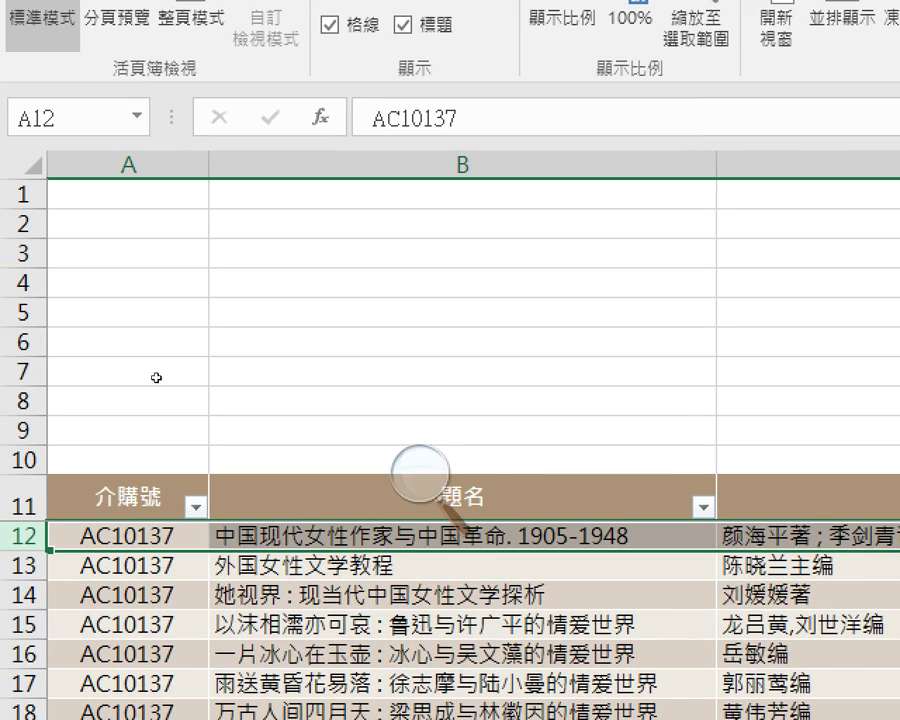
Examine how rows 1 to 11 behave while moving through the book records, ending at normal magnification.
scroll(93, 415, down, 3)
scroll(199, 395, down, 6)
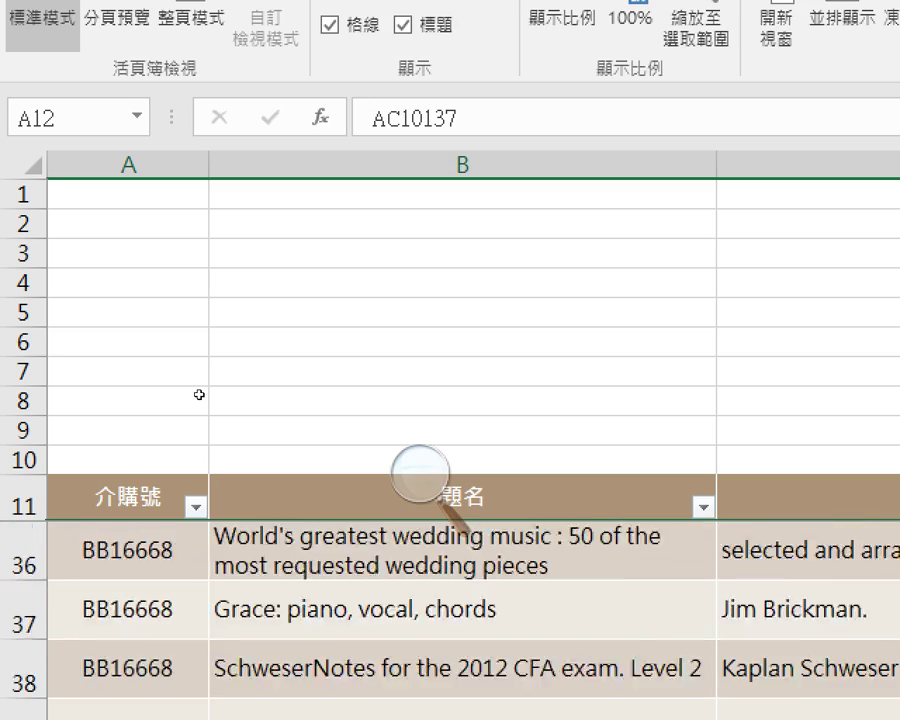
scroll(199, 395, up, 3)
scroll(199, 395, up, 6)
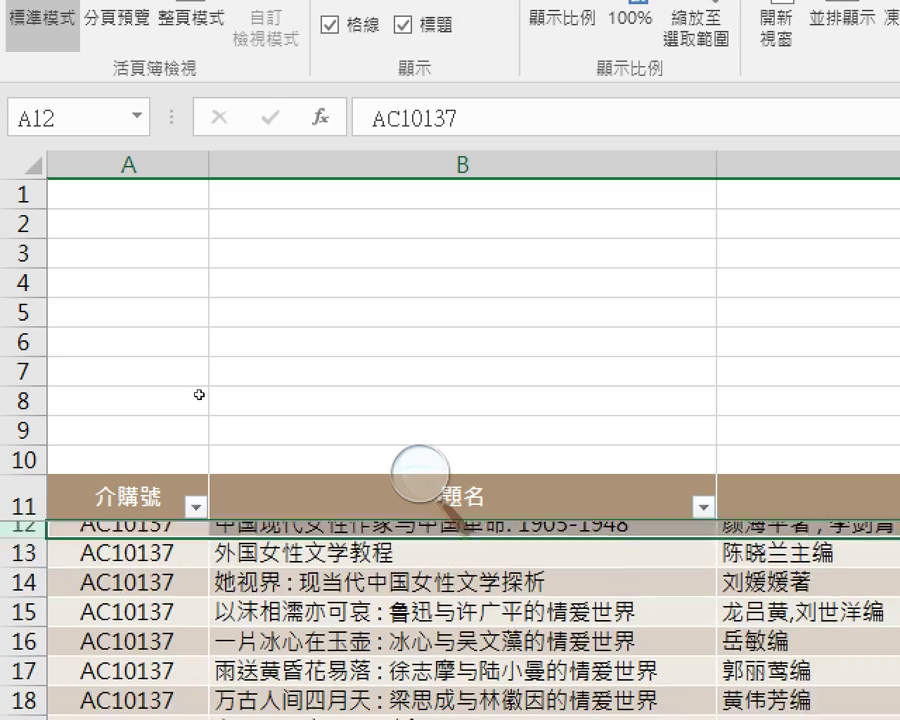
scroll(199, 395, down, 6)
scroll(199, 395, down, 4)
scroll(199, 395, up, 10)
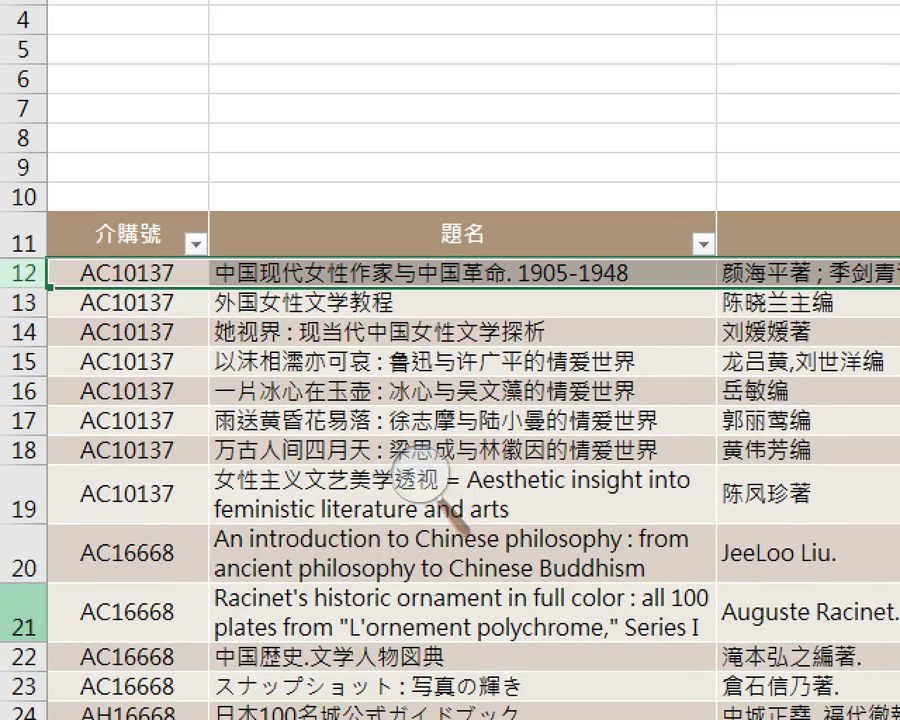
scroll(131, 442, down, 10)
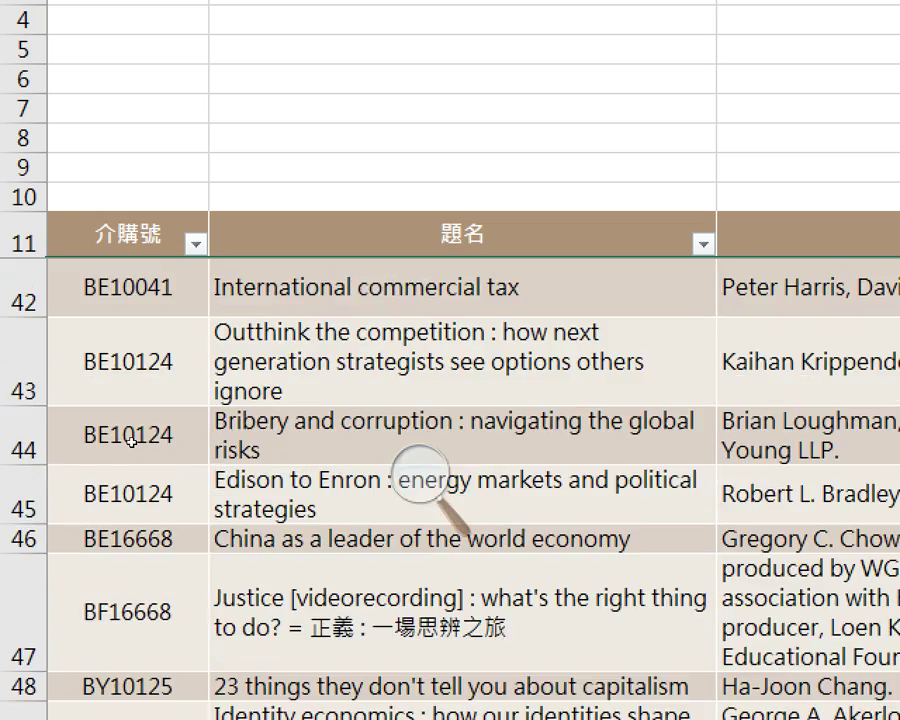
scroll(131, 442, up, 4)
scroll(131, 442, up, 1)
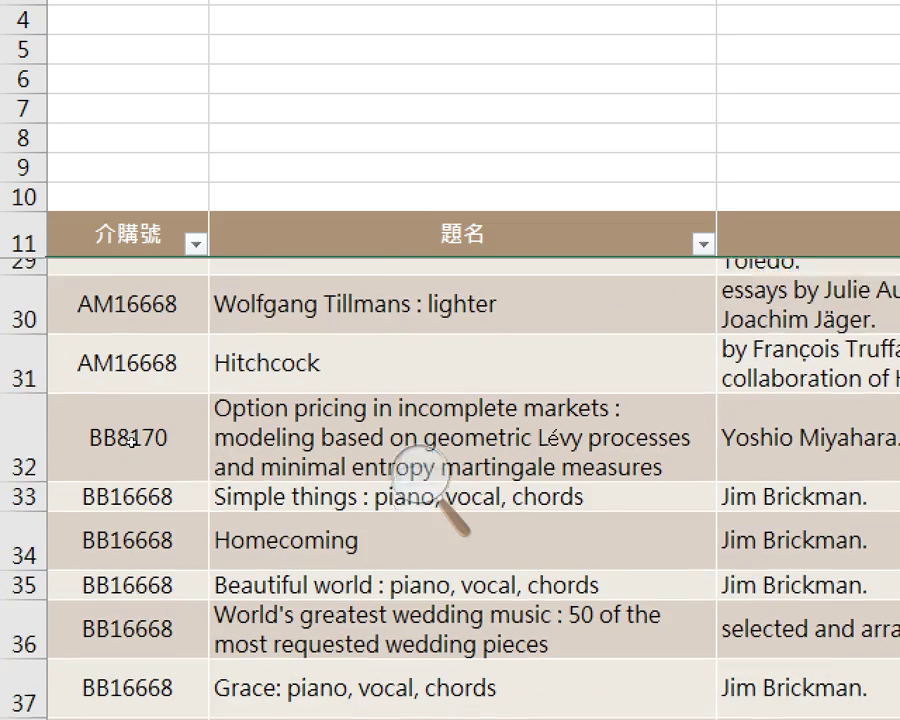
scroll(147, 422, up, 5)
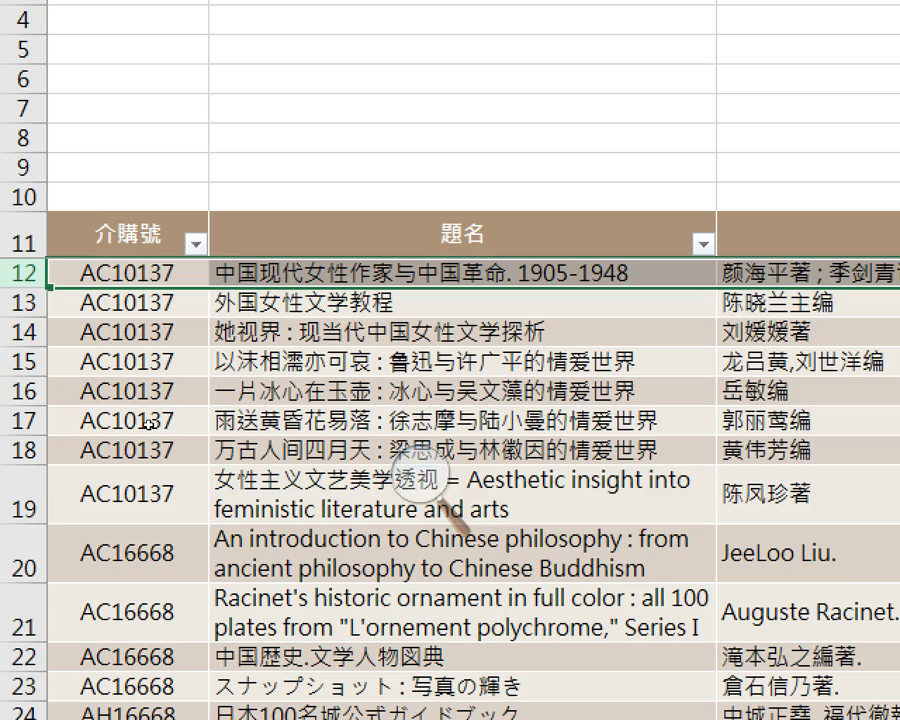
scroll(147, 422, down, 10)
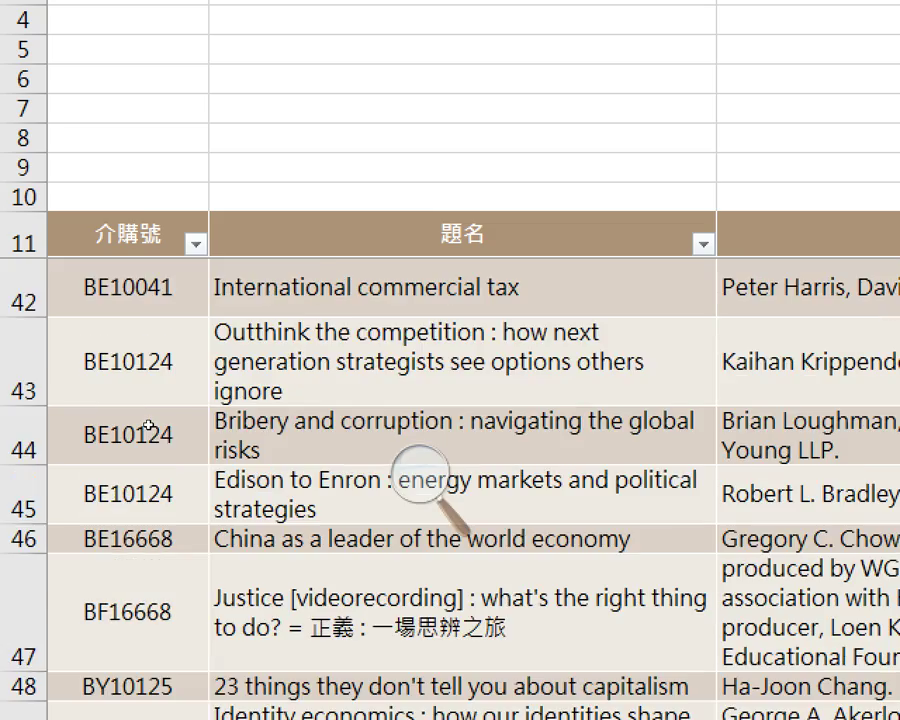
scroll(148, 427, up, 10)
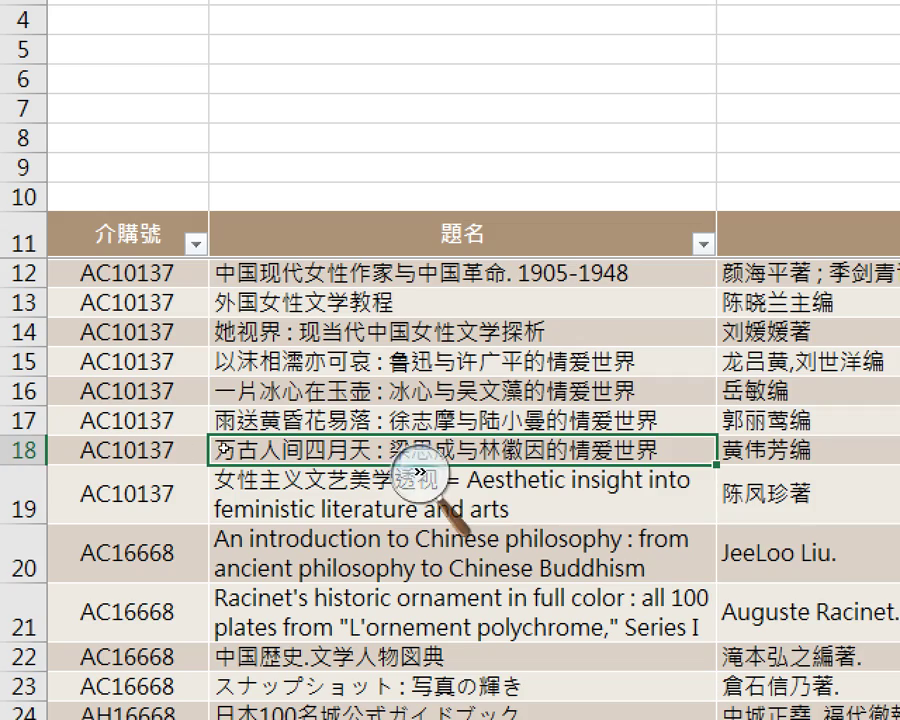
click(420, 482)
click(406, 486)
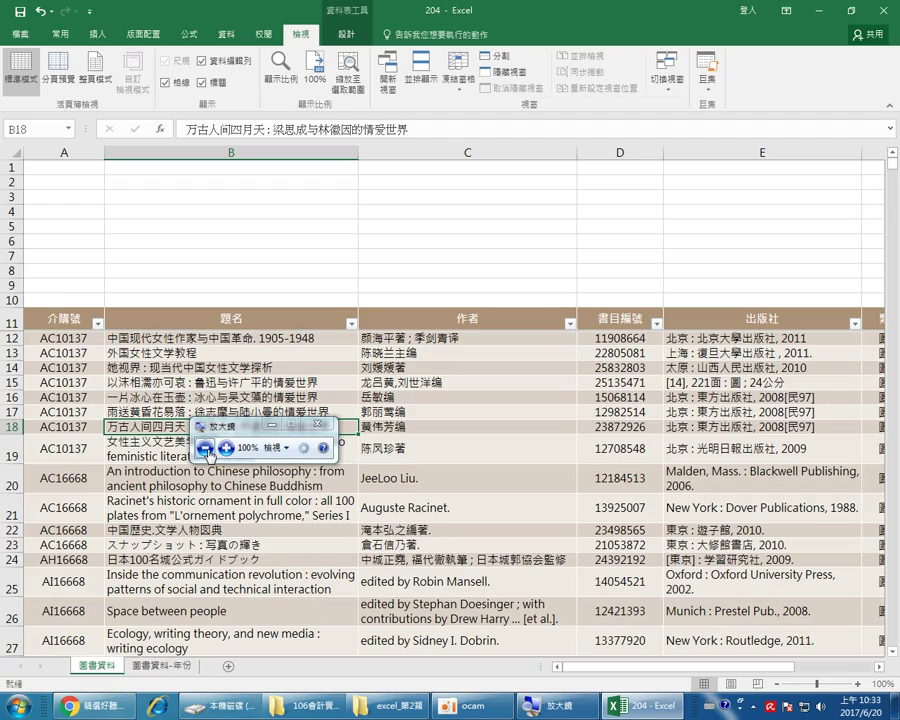
With a cell inside the book table selected, insert slicers for the 學院 and 系所 fields.
click(281, 384)
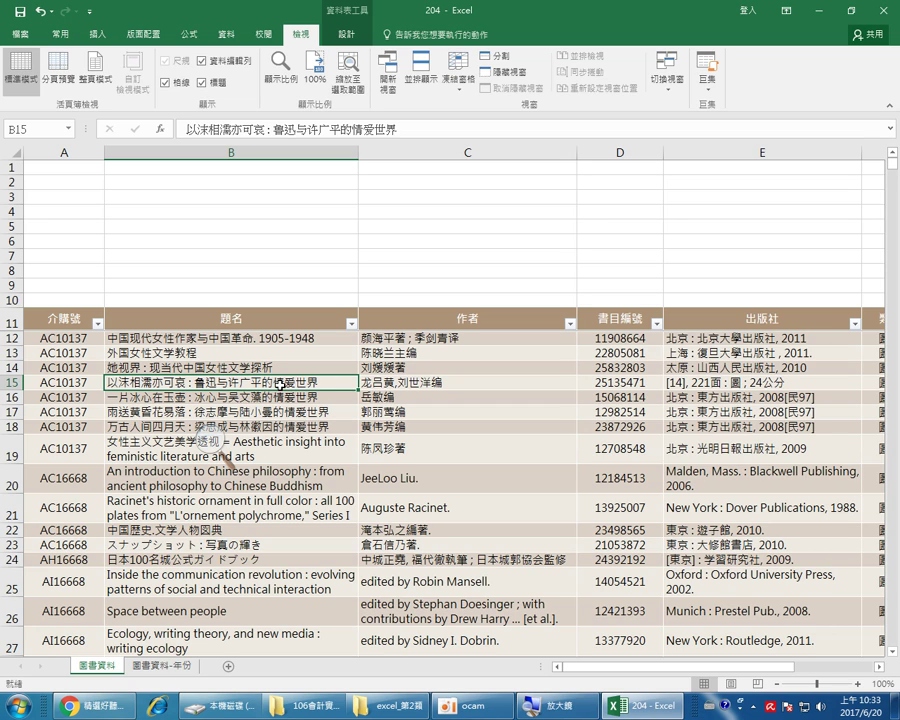
click(421, 457)
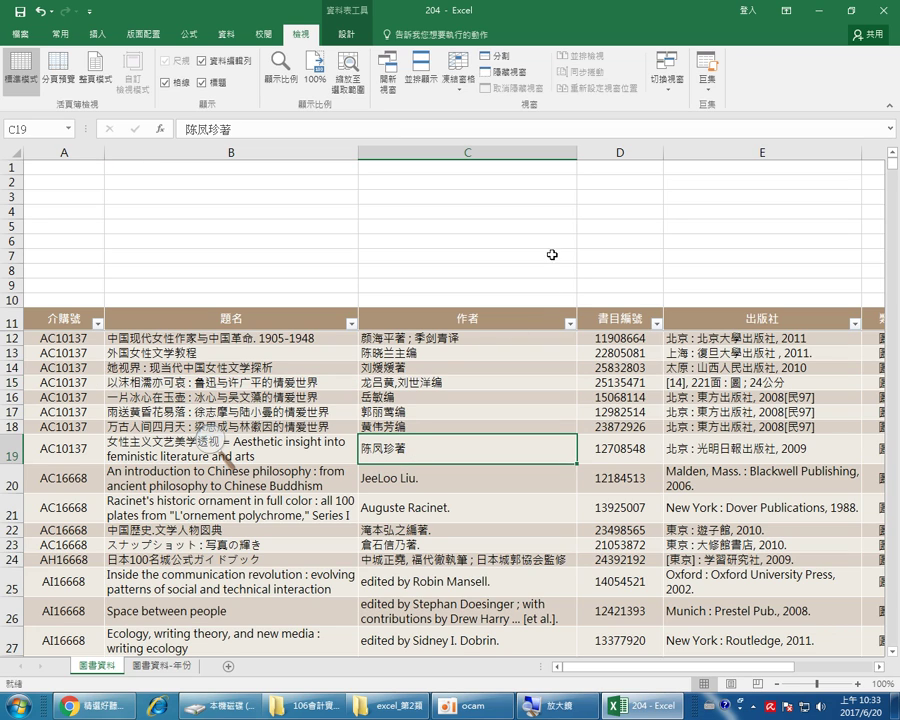
click(436, 519)
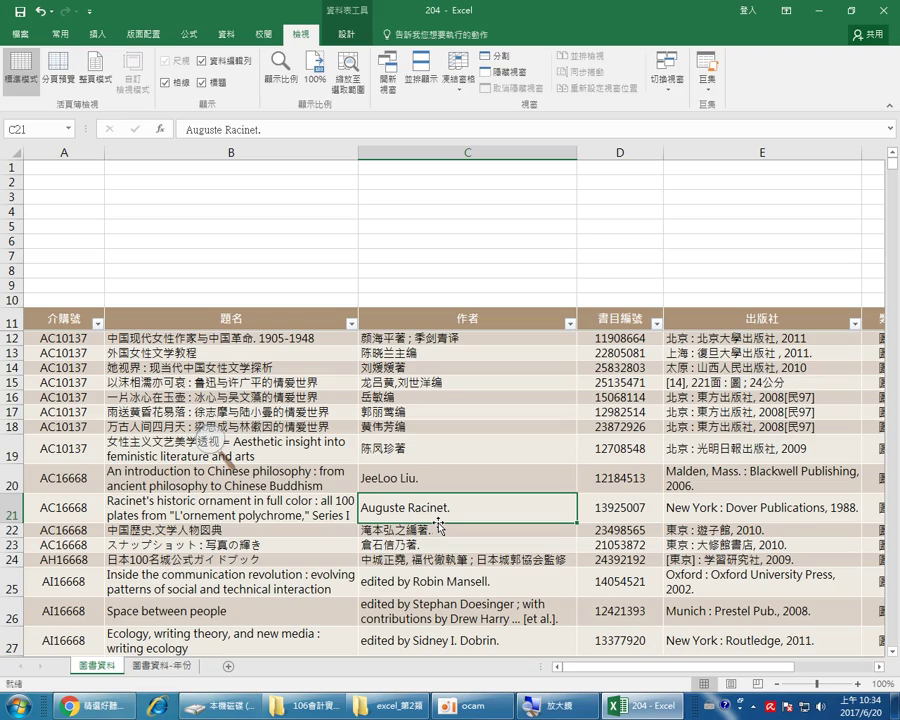
click(213, 445)
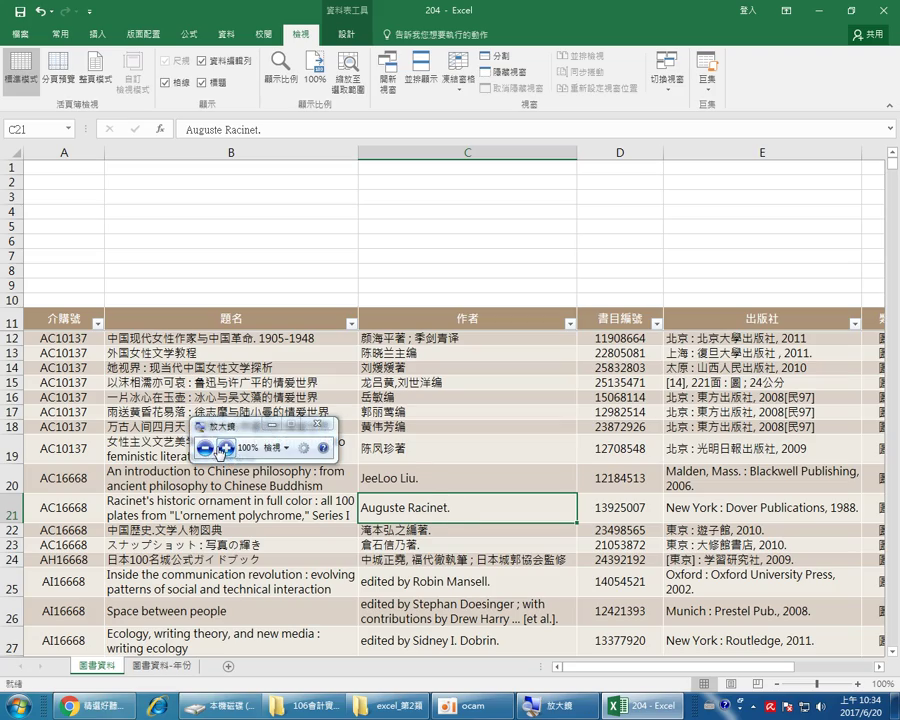
click(224, 444)
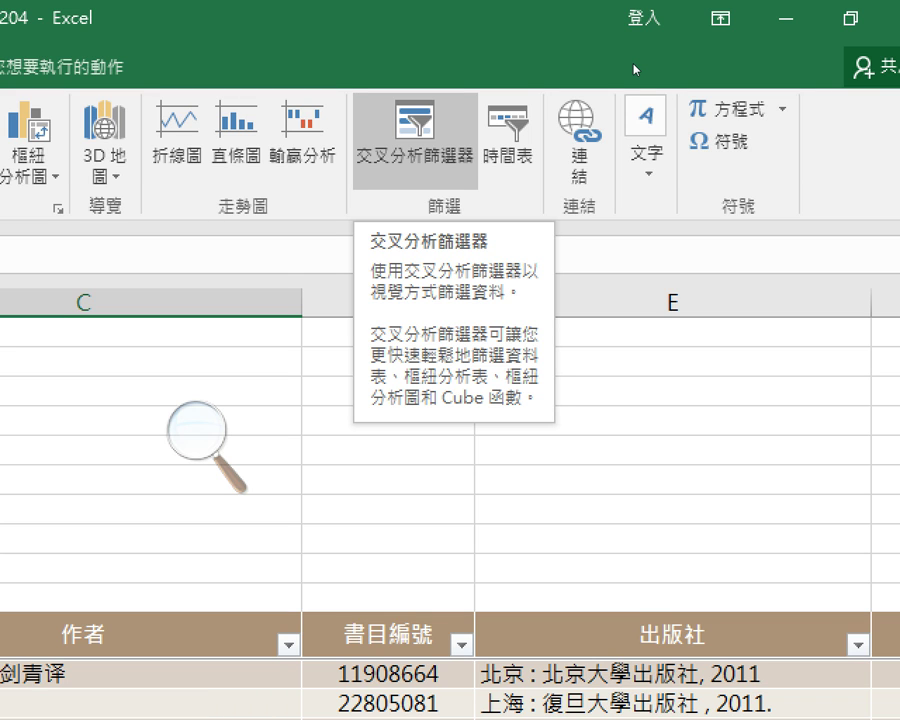
click(414, 130)
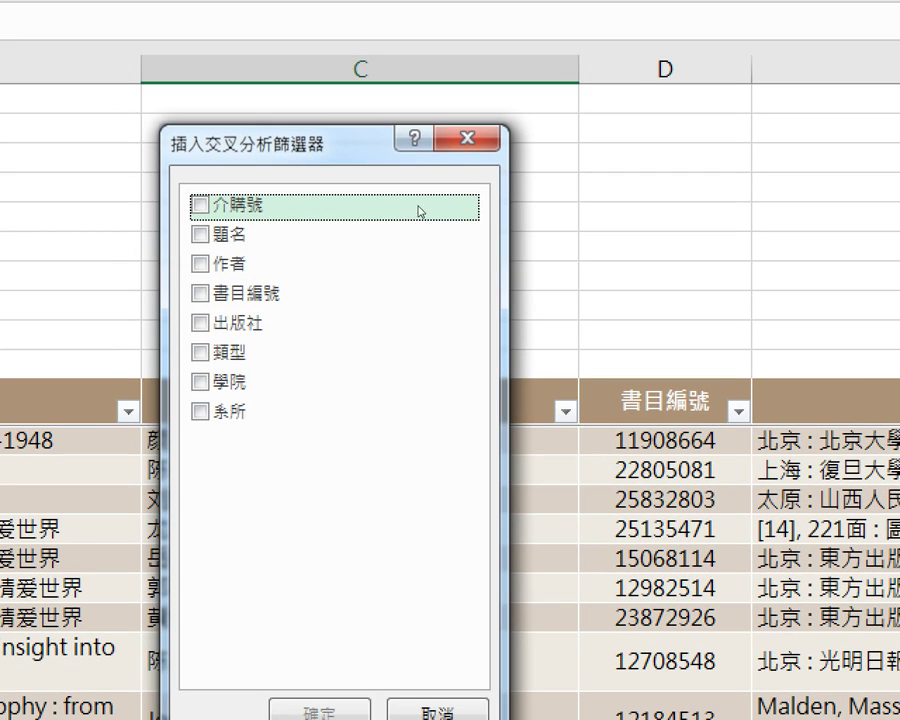
drag(303, 142, 529, 167)
drag(543, 211, 540, 211)
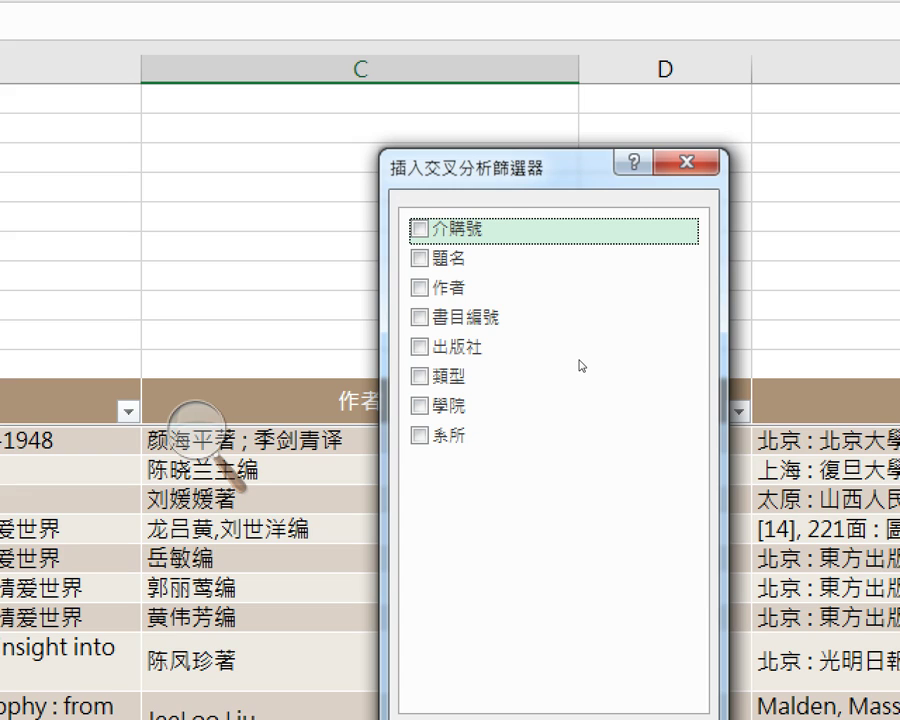
click(496, 340)
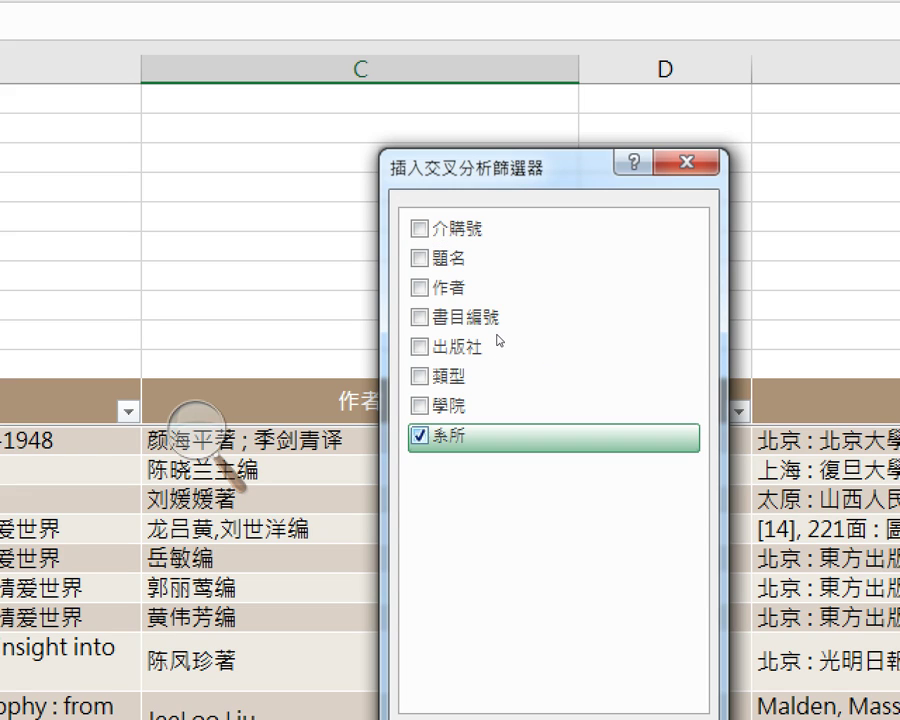
click(440, 406)
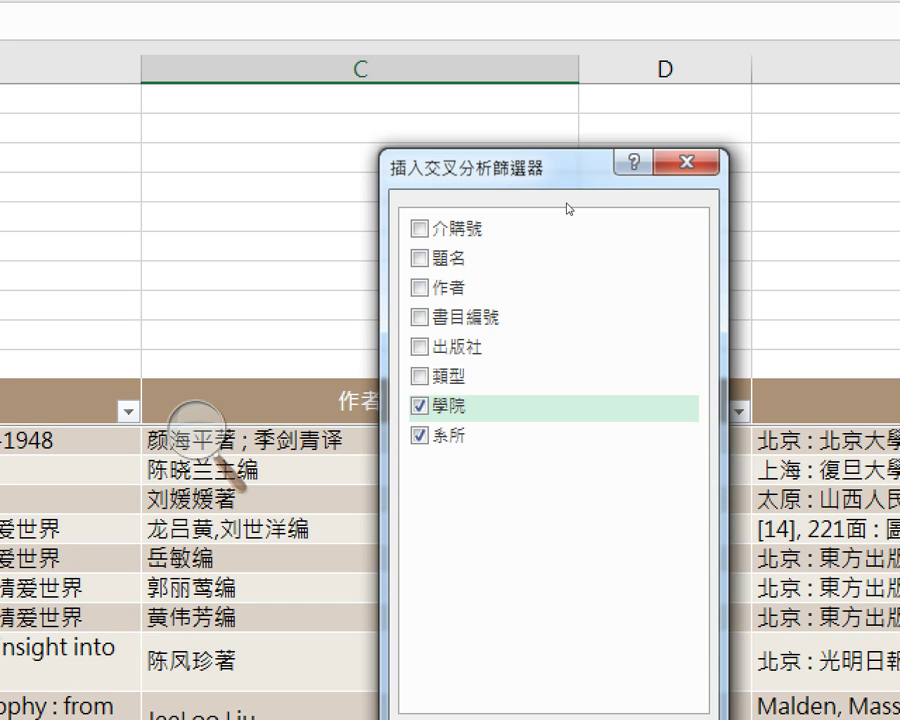
drag(566, 204, 557, 145)
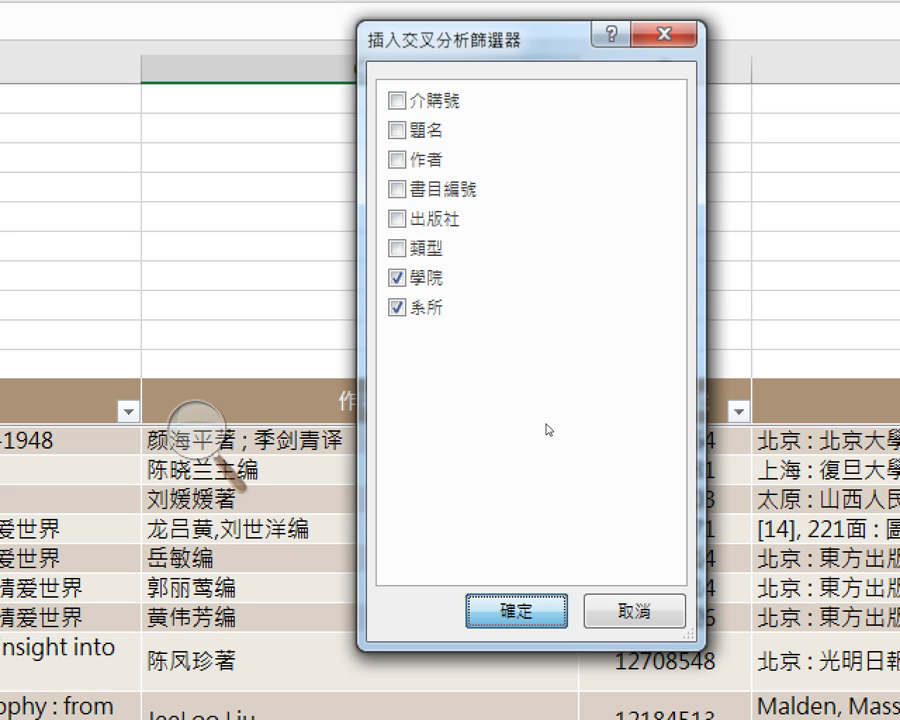
key(Return)
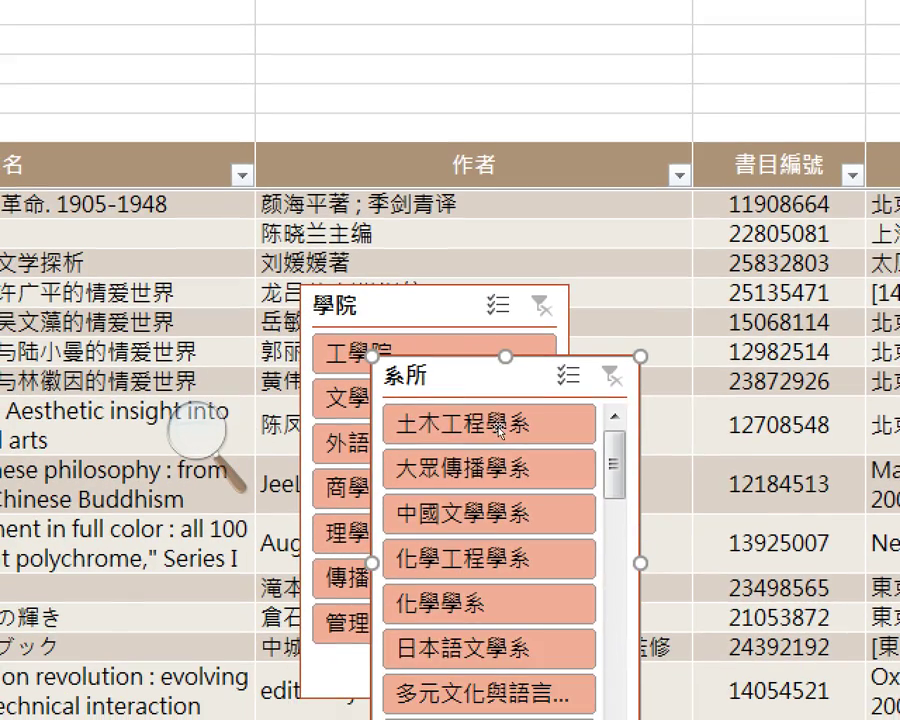
Separate the overlapping slicers, moving 系所 up over columns C and D and 學院 beside it toward the blank rows.
drag(395, 564, 602, 287)
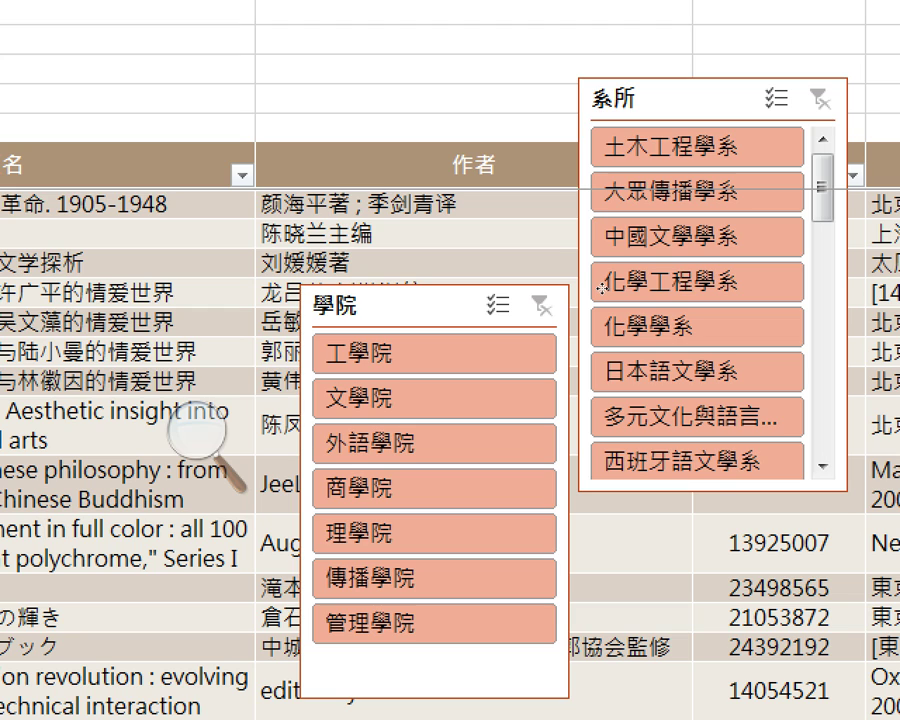
click(440, 392)
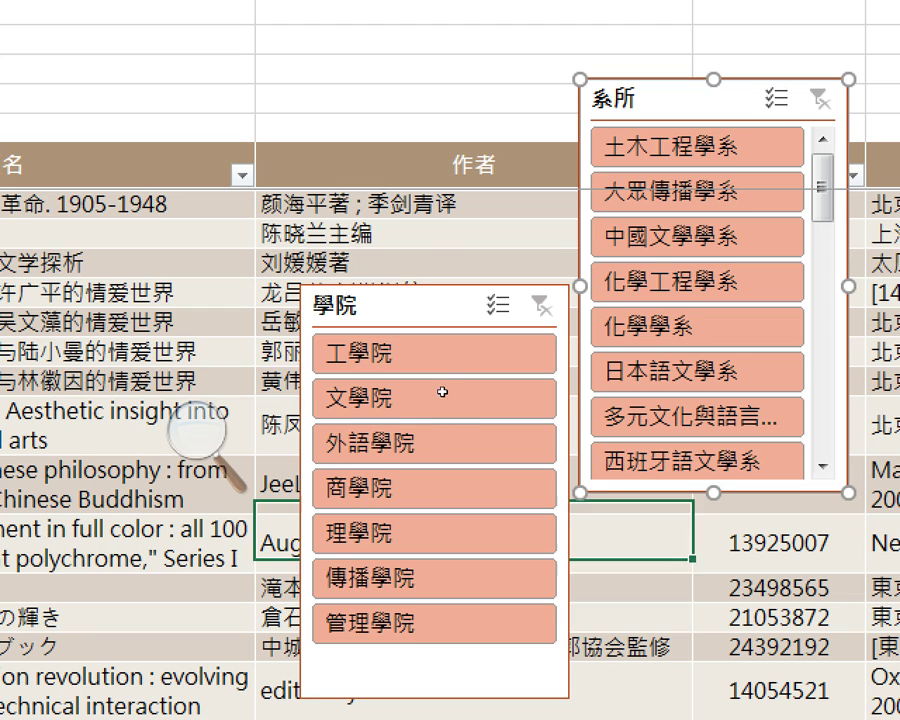
drag(438, 389, 427, 192)
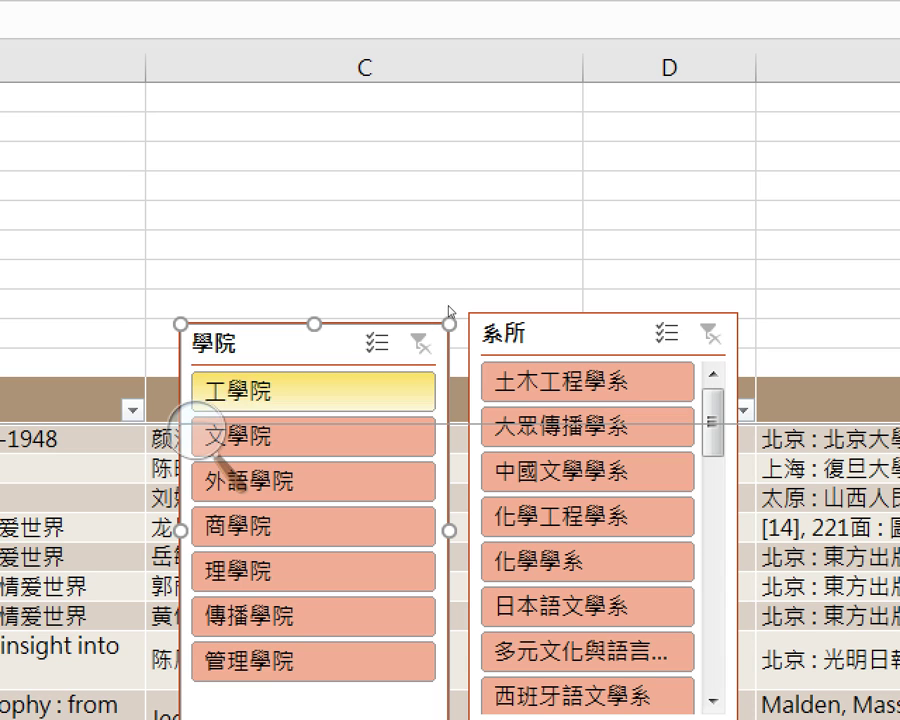
drag(455, 295, 461, 281)
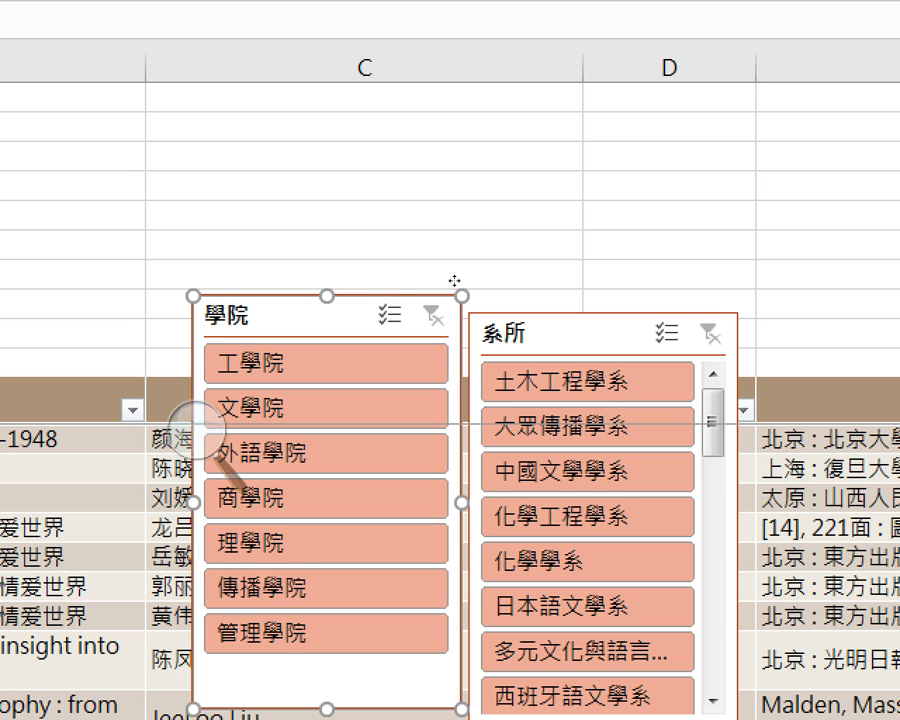
drag(455, 284, 444, 261)
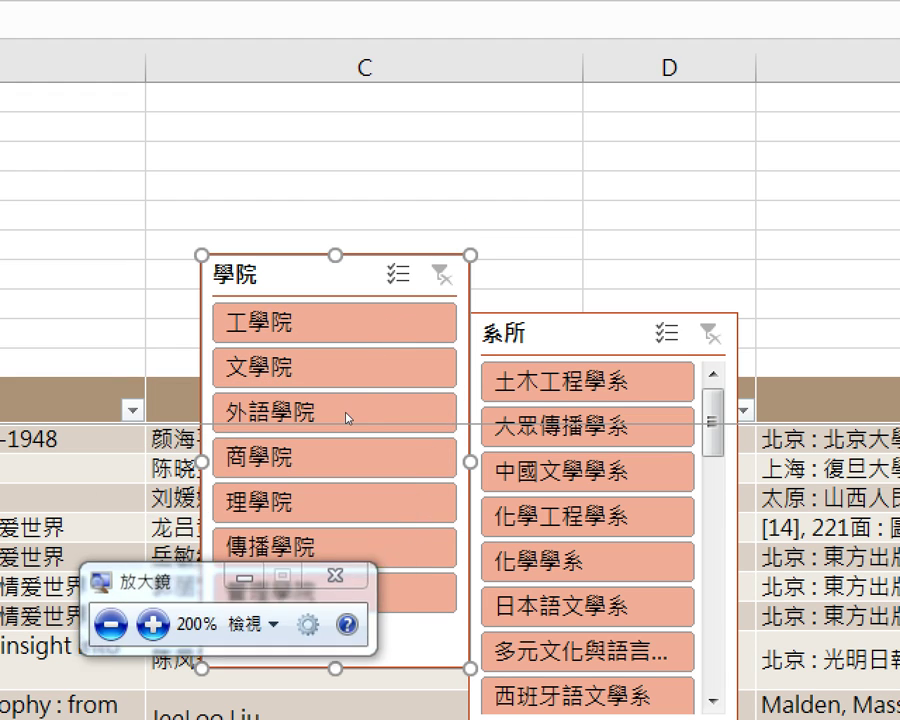
drag(432, 264, 430, 252)
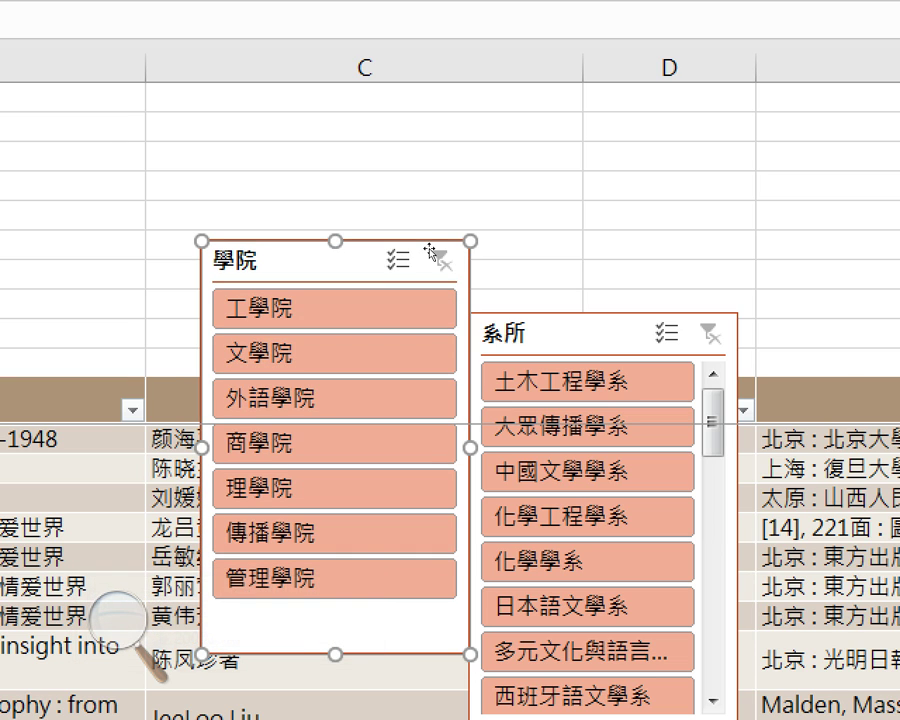
drag(430, 256, 423, 241)
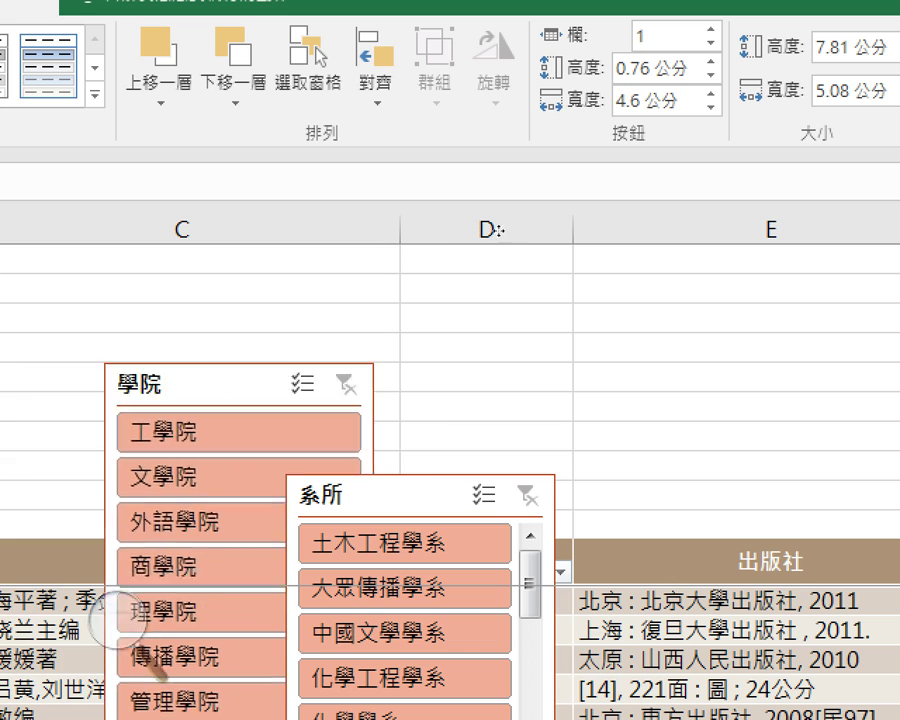
Move the 學院 slicer up into the blank rows of column E and arrange its buttons in 2 columns.
drag(497, 231, 715, 201)
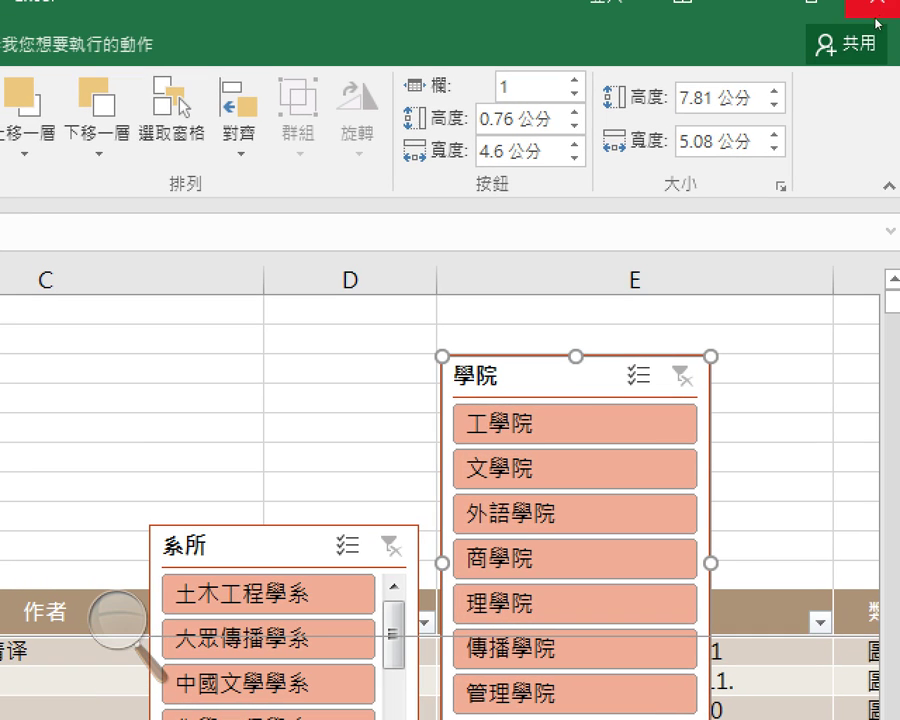
drag(718, 208, 717, 198)
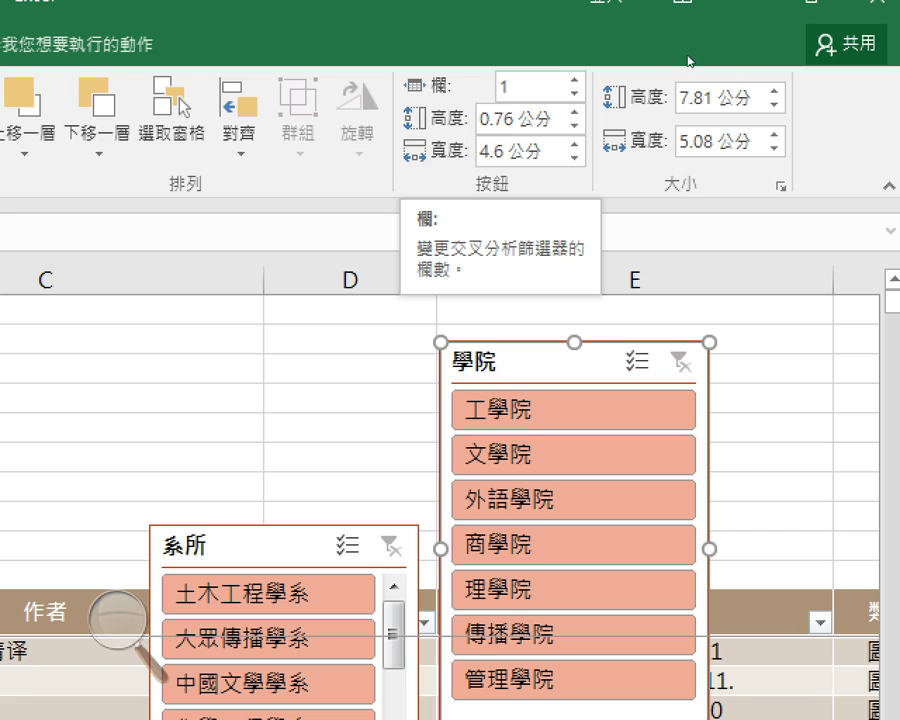
key(Up)
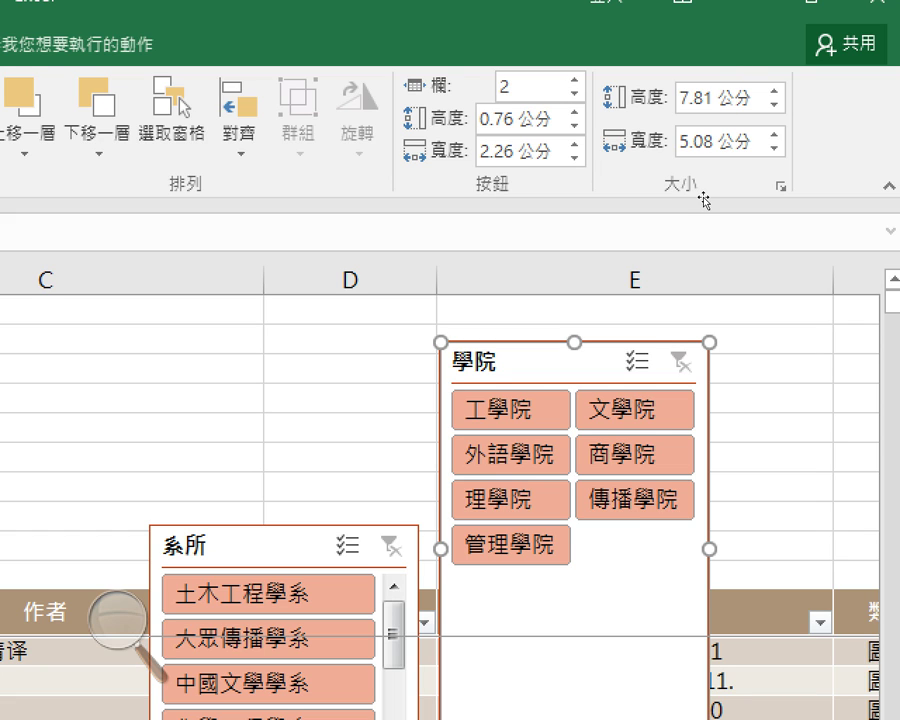
Set the 學院 slicer's overall height to 5 cm and its width to 7 cm.
mouse_move(705, 198)
mouse_down()
mouse_move(688, 180)
mouse_move(712, 197)
mouse_up()
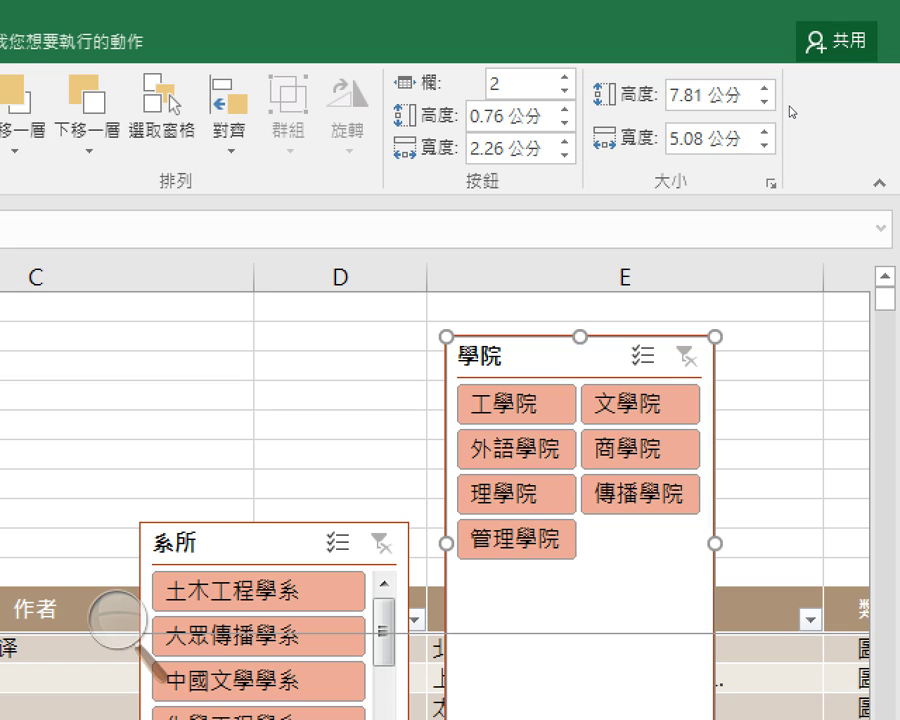
key(ctrl+a)
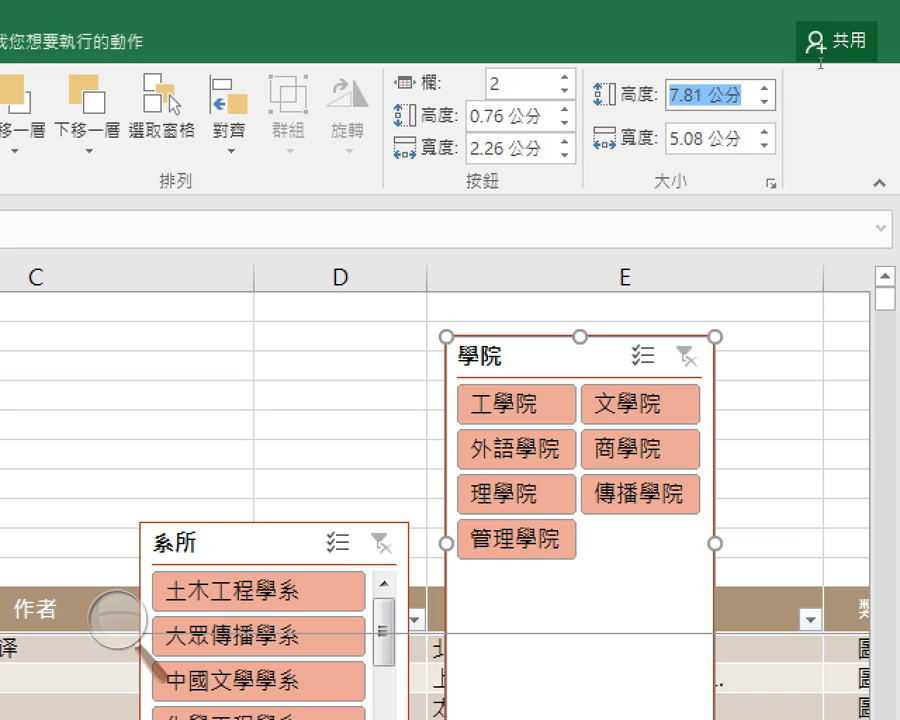
text(5)
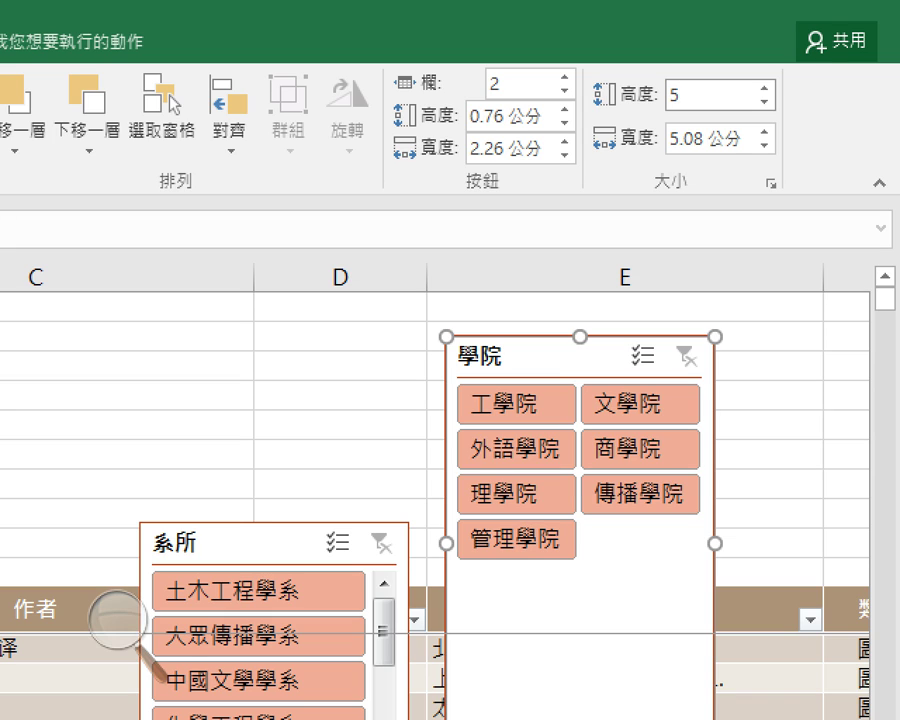
key(Return)
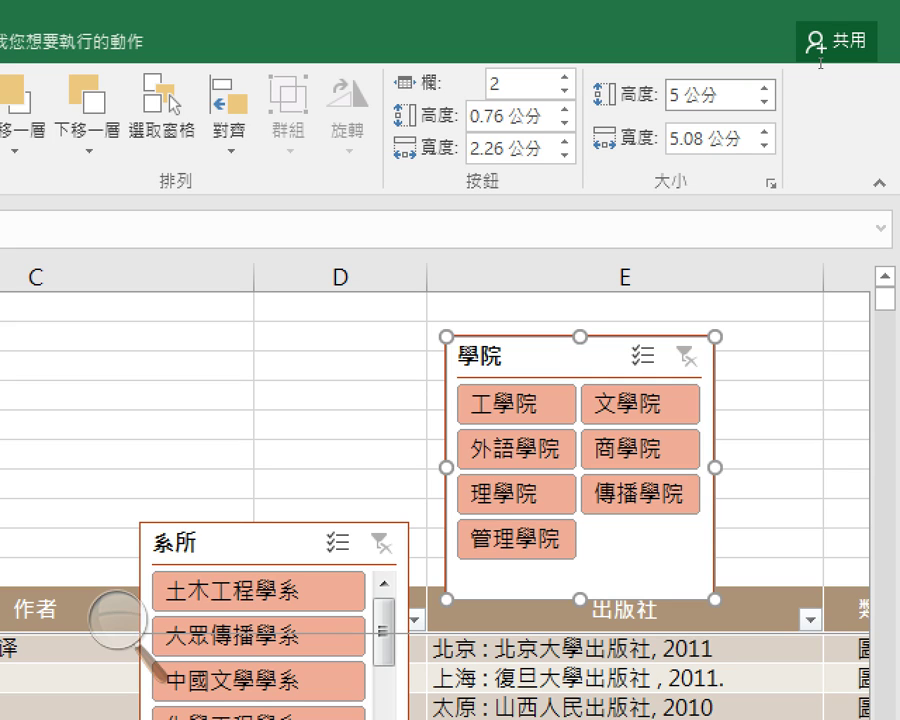
key(Tab)
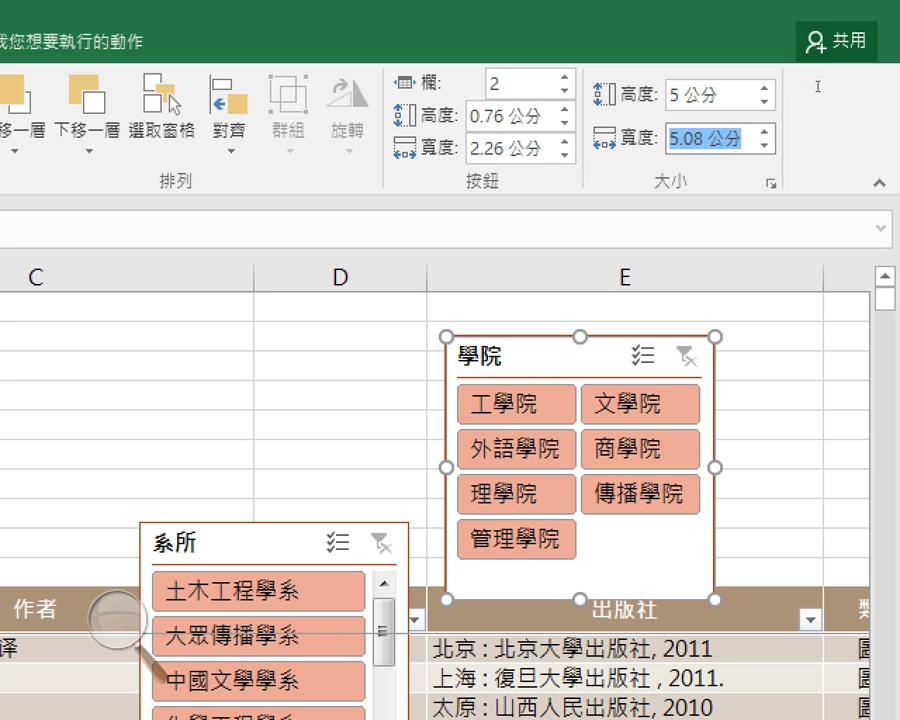
text(7)
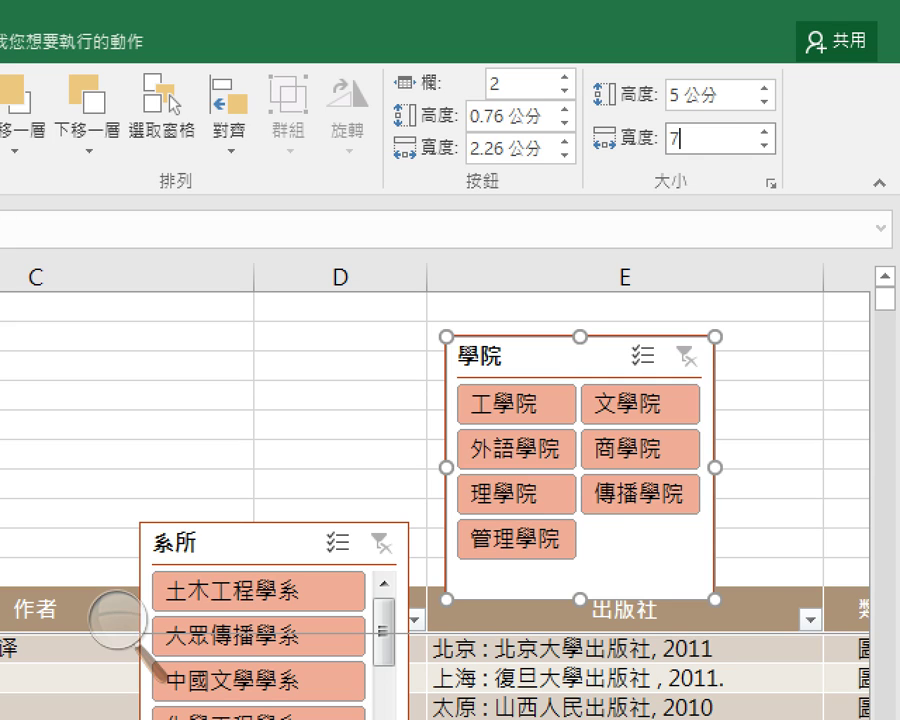
key(Return)
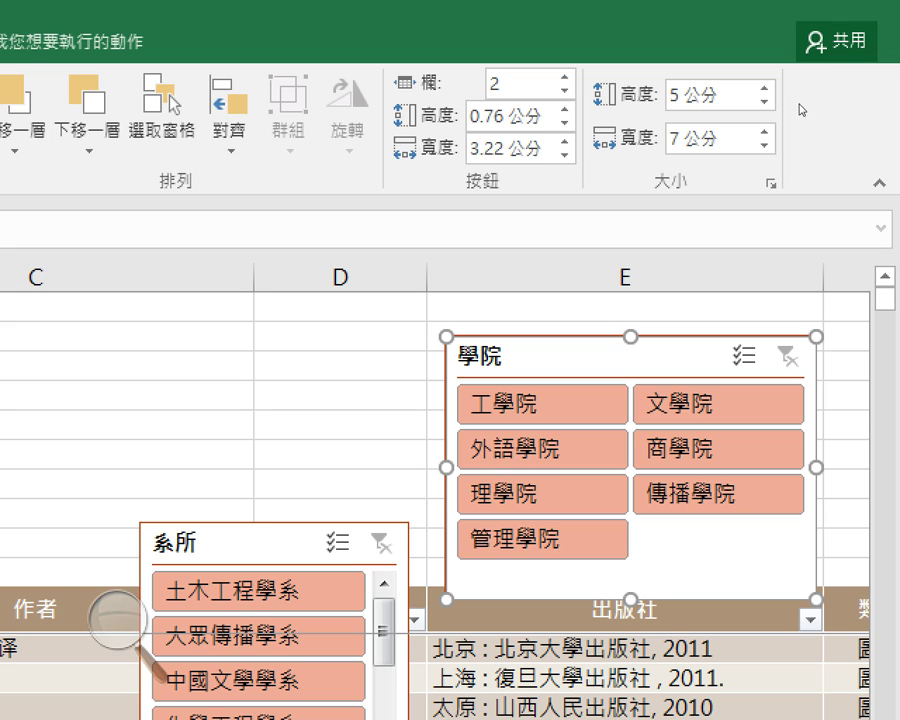
key(Down)
key(Down)
key(Down)
key(Up)
key(Up)
key(Up)
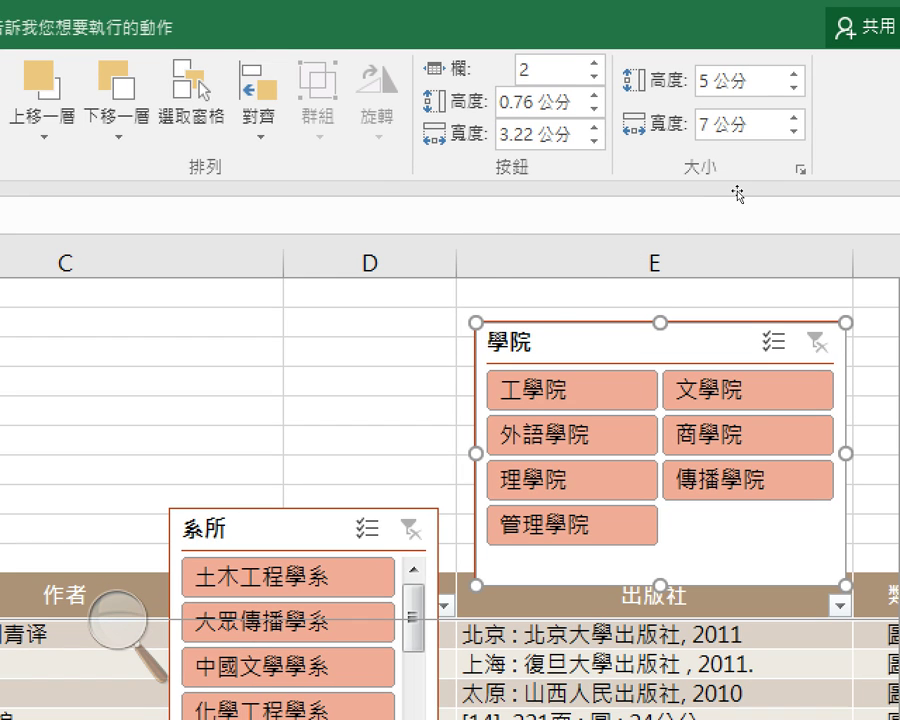
Move the 學院 slicer to the blank rows above columns A and B and apply the style 深黃褐, 交叉分析篩選器樣式深色 3.
drag(737, 193, 490, 183)
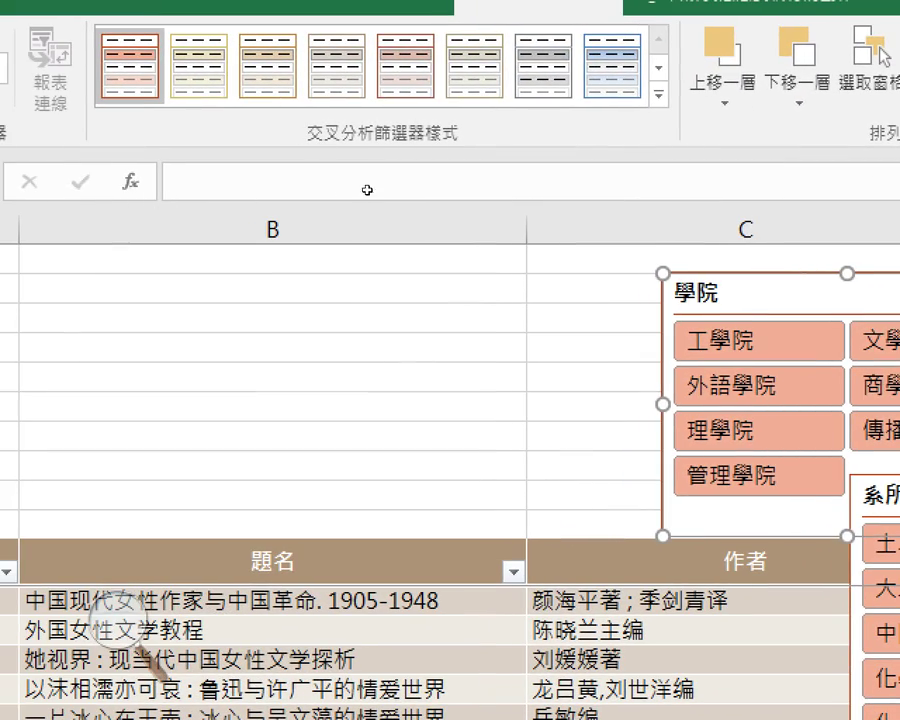
drag(464, 189, 135, 181)
drag(0, 205, 0, 205)
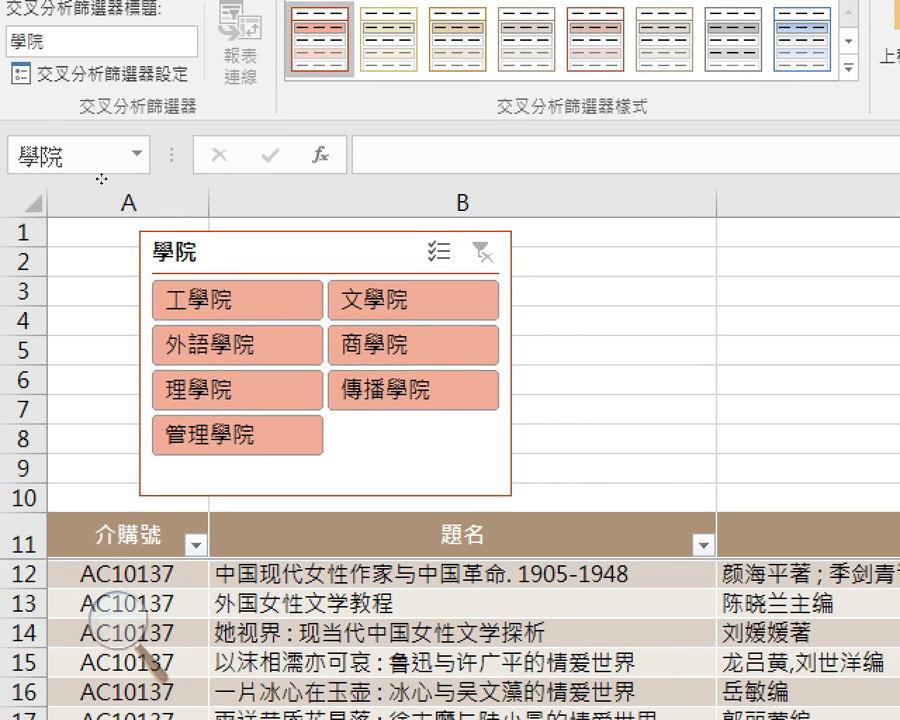
drag(101, 179, 68, 178)
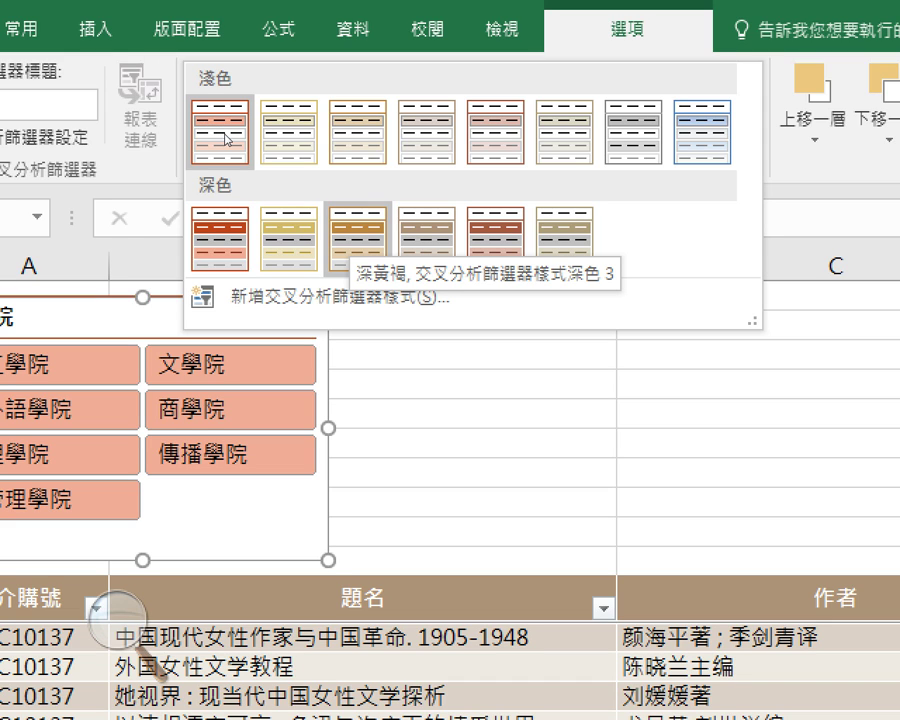
key(Escape)
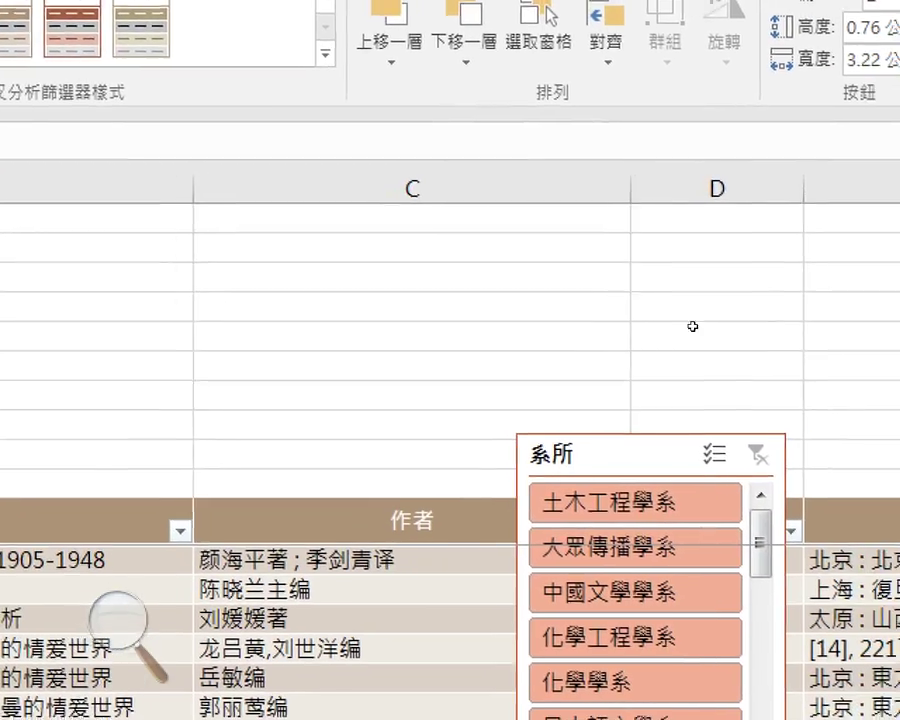
key(Escape)
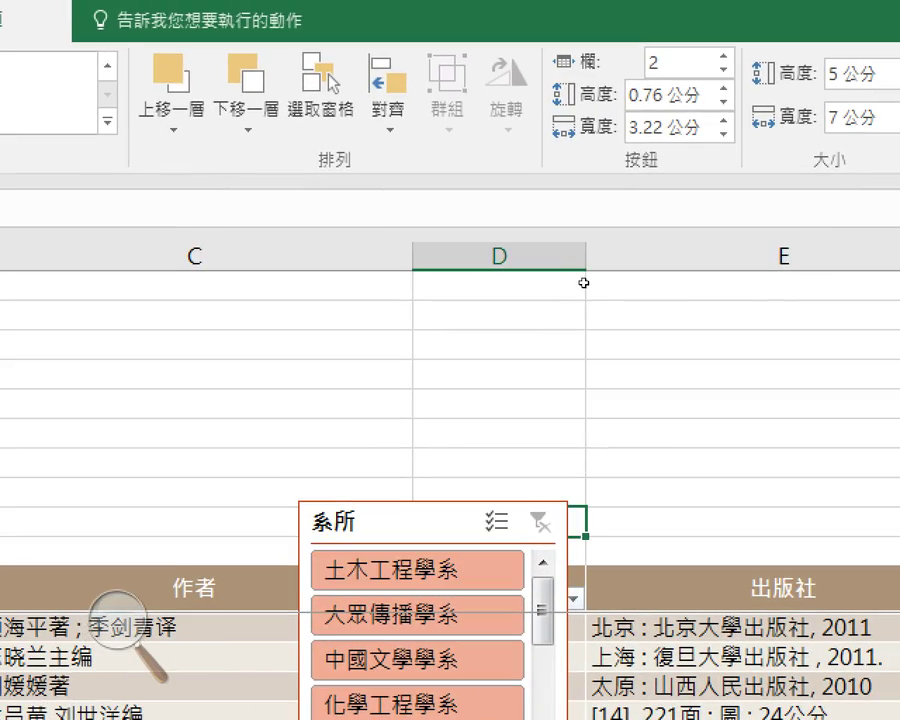
Move the 系所 slicer up into the blank rows around column D and arrange its buttons in 6 columns.
click(578, 287)
drag(574, 286, 588, 183)
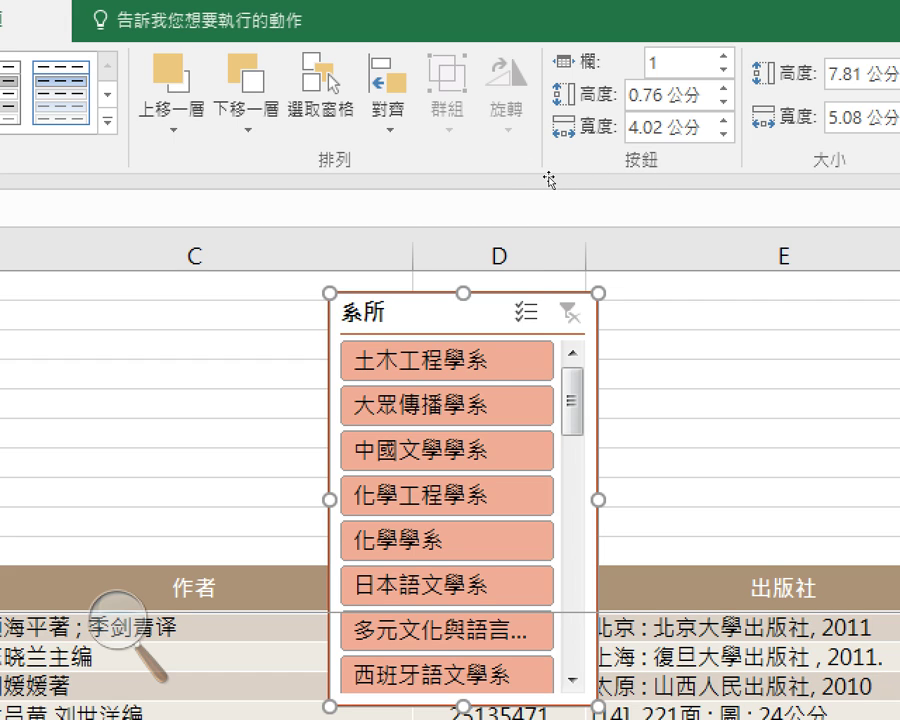
key(alt+s)
key(alt+s)
key(Up)
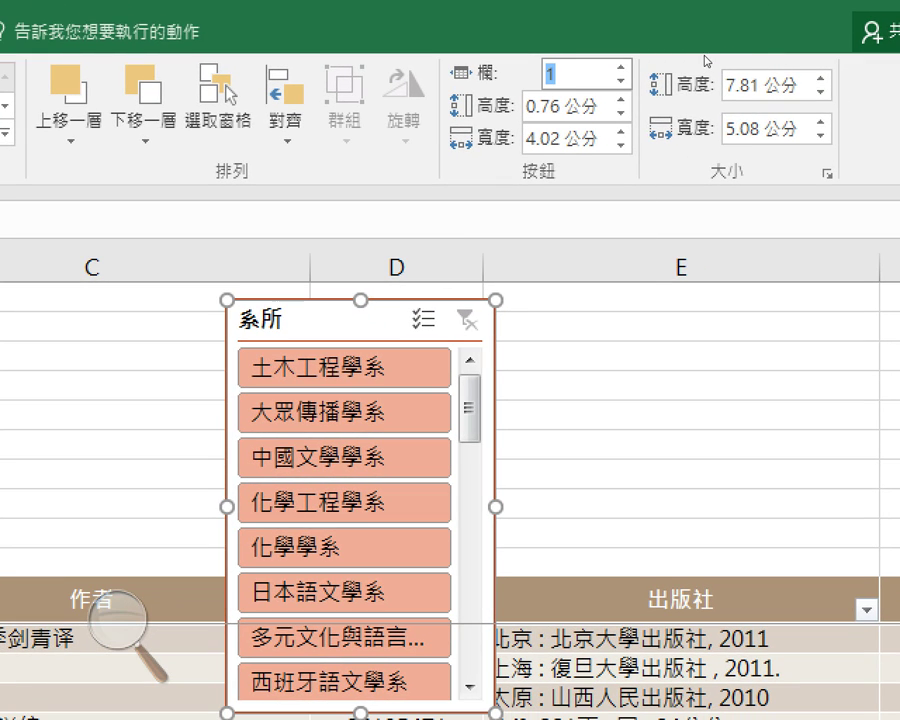
key(ctrl+a)
text(6)
key(Return)
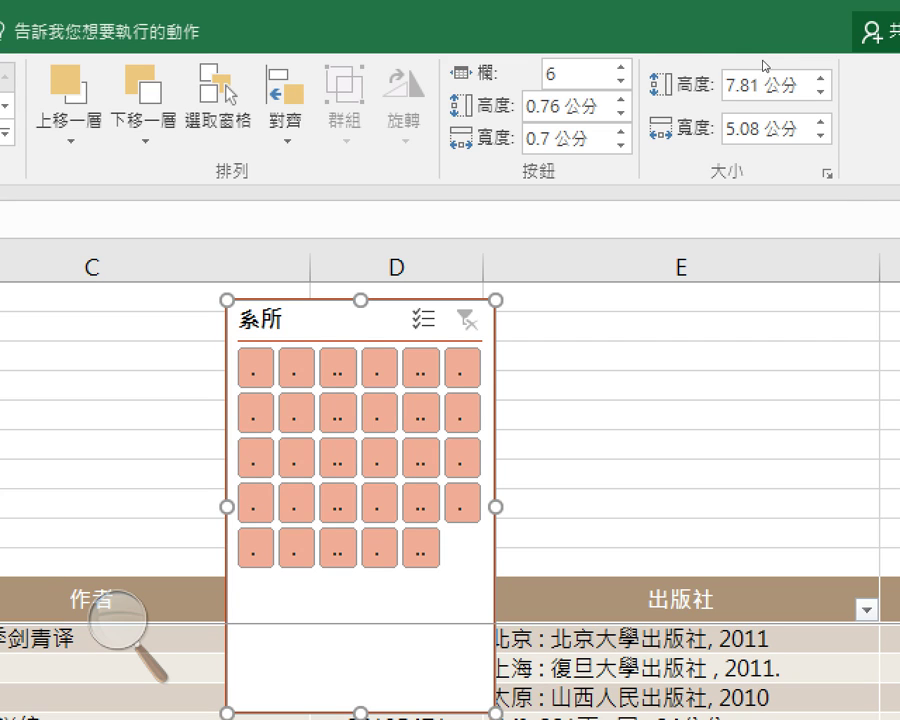
Set the 系所 slicer's overall height to 5 cm and its width to 27 cm.
click(793, 62)
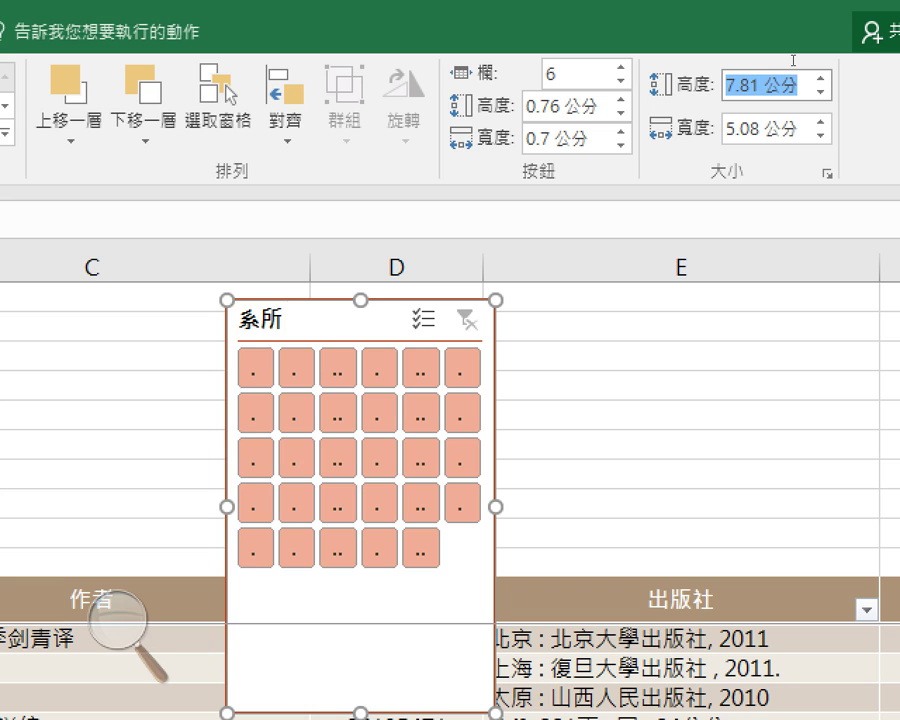
text(5)
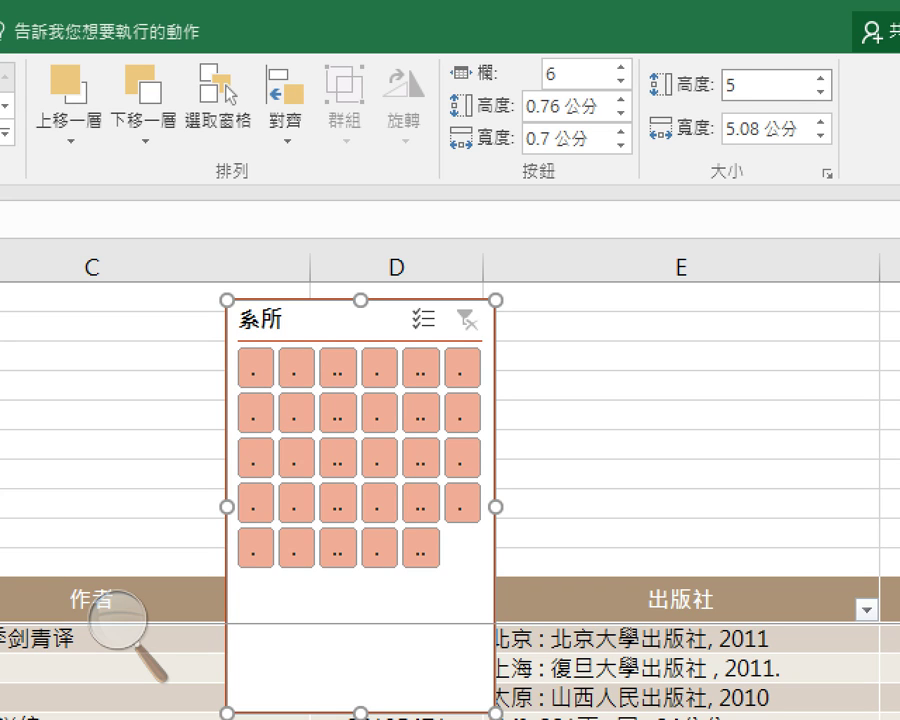
key(Return)
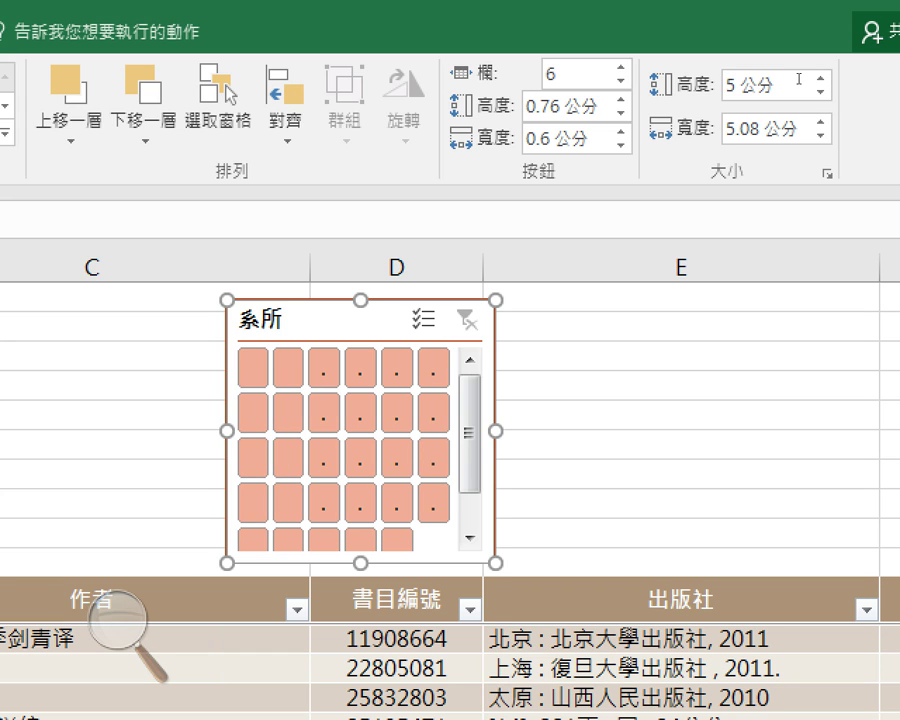
key(Tab)
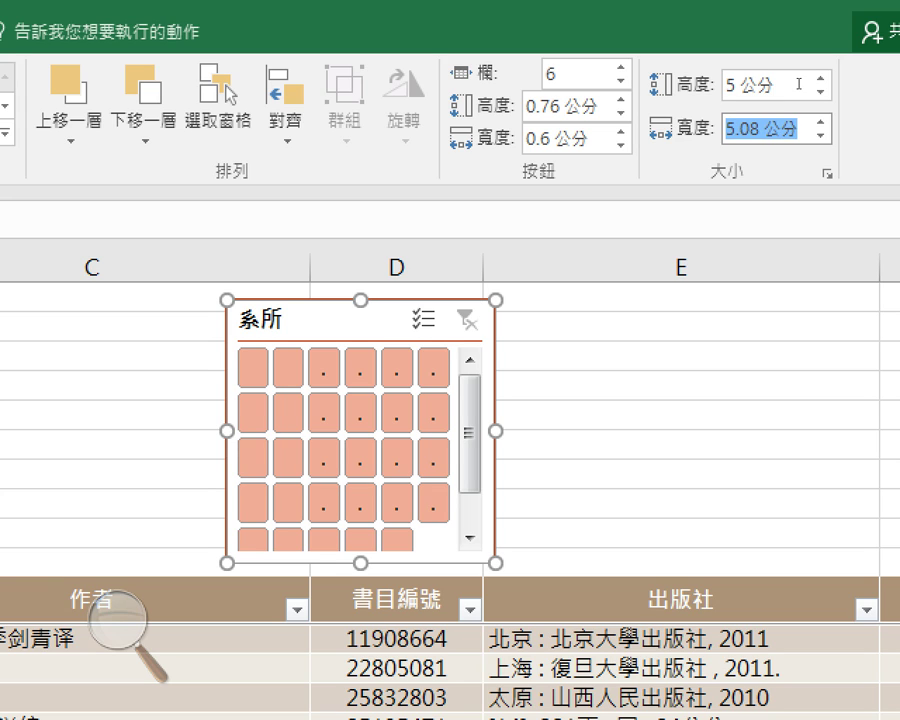
text(27)
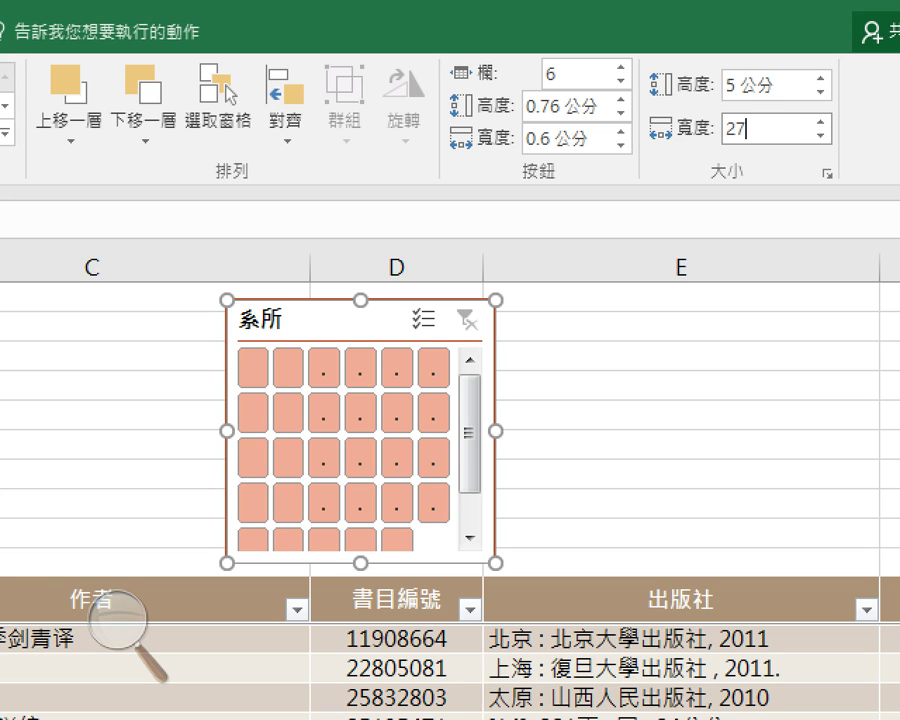
key(Return)
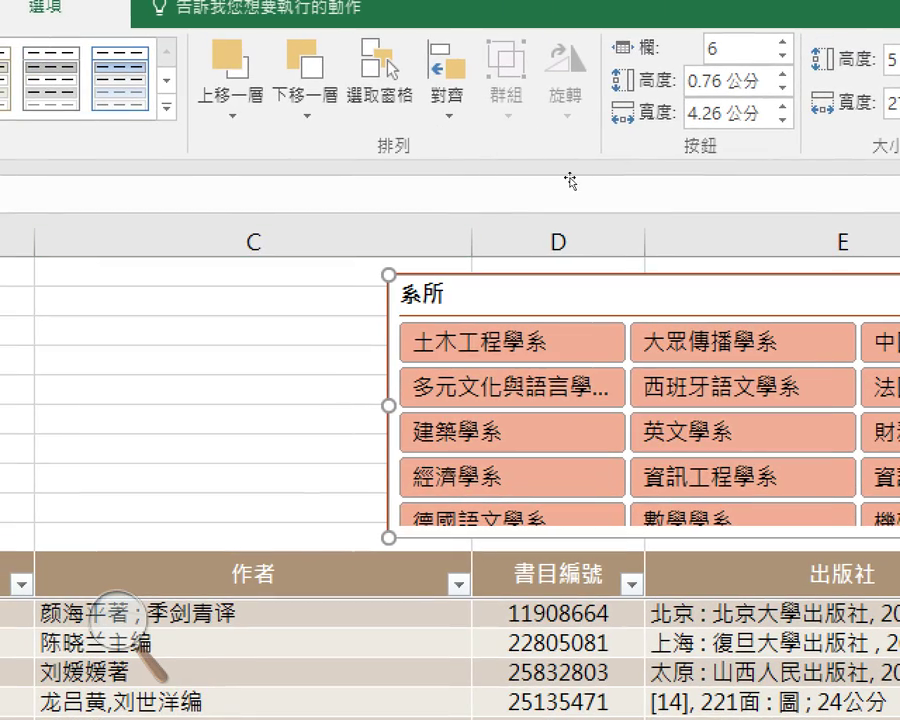
Move the widened 系所 slicer across the blank rows until it sits directly beside the 學院 slicer in column B.
drag(586, 184, 402, 183)
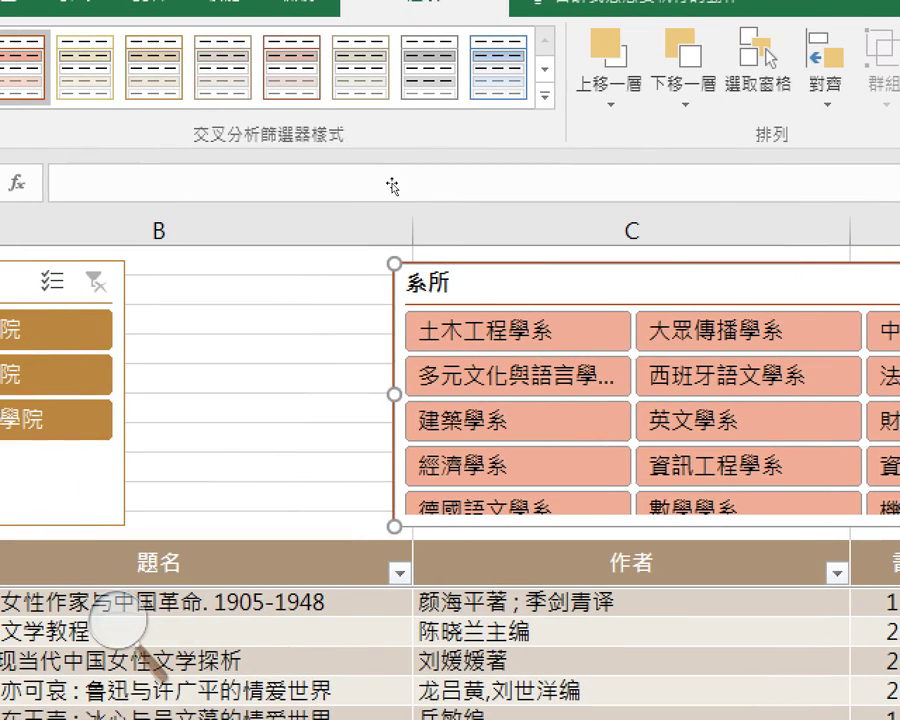
drag(332, 188, 229, 185)
drag(290, 182, 232, 183)
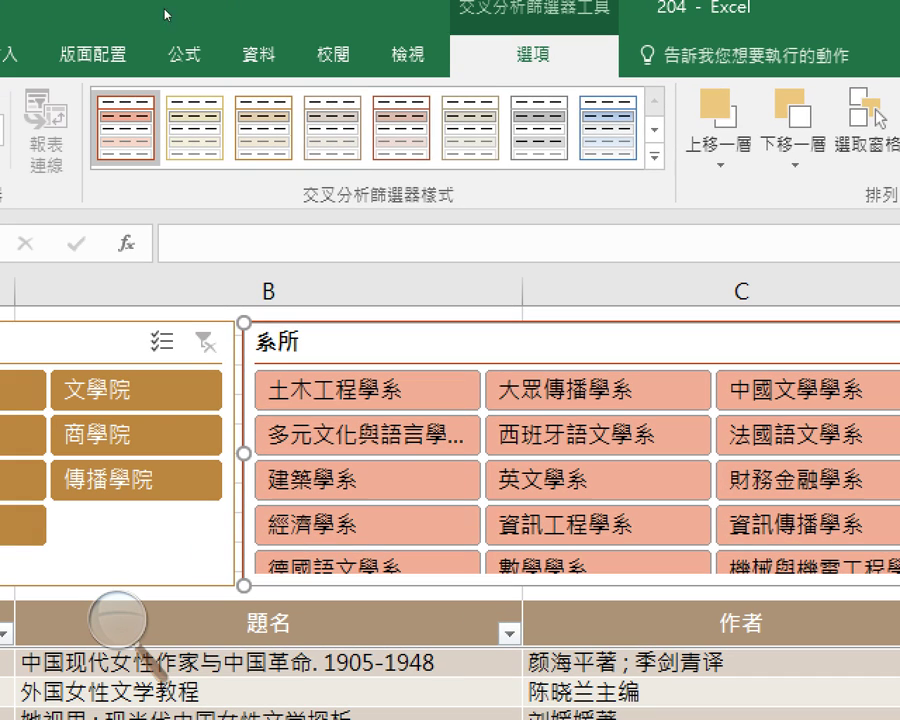
Apply the dark slicer style 玫瑰紅, 交叉分析篩選器樣式深色 5 to the 系所 slicer.
click(428, 93)
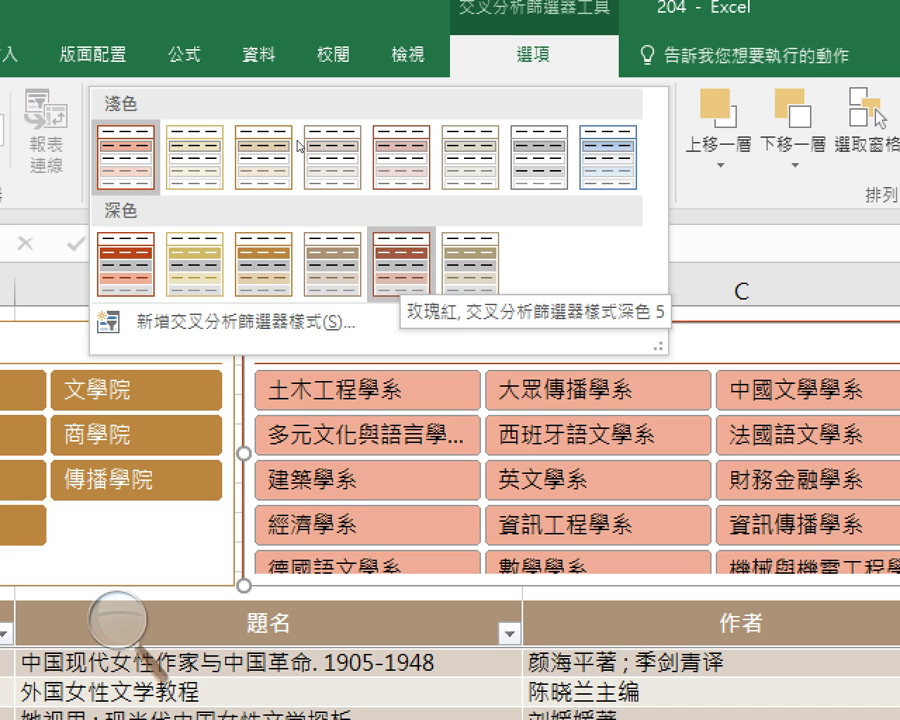
click(400, 265)
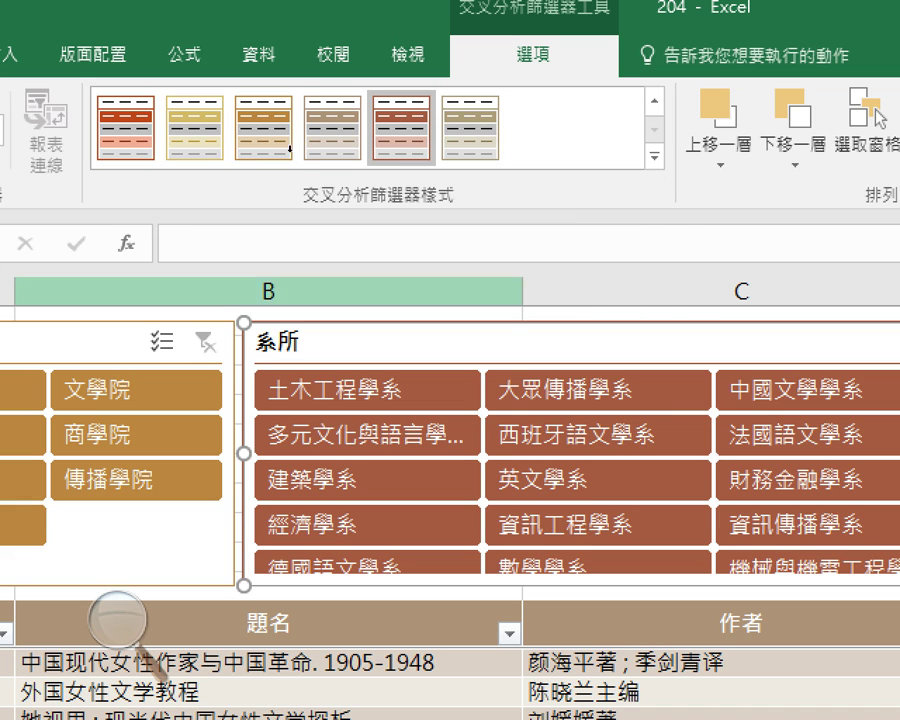
mouse_move(278, 180)
mouse_down()
mouse_move(318, 176)
mouse_move(280, 181)
mouse_up()
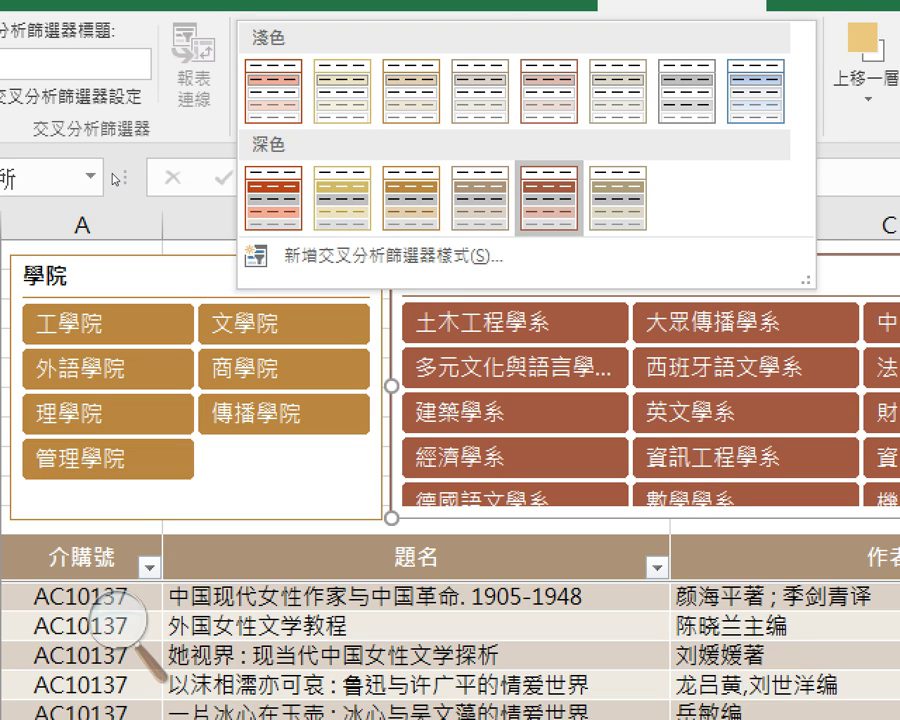
Compare the applied styles, column counts and dimensions of the 學院 and 系所 slicers.
click(80, 125)
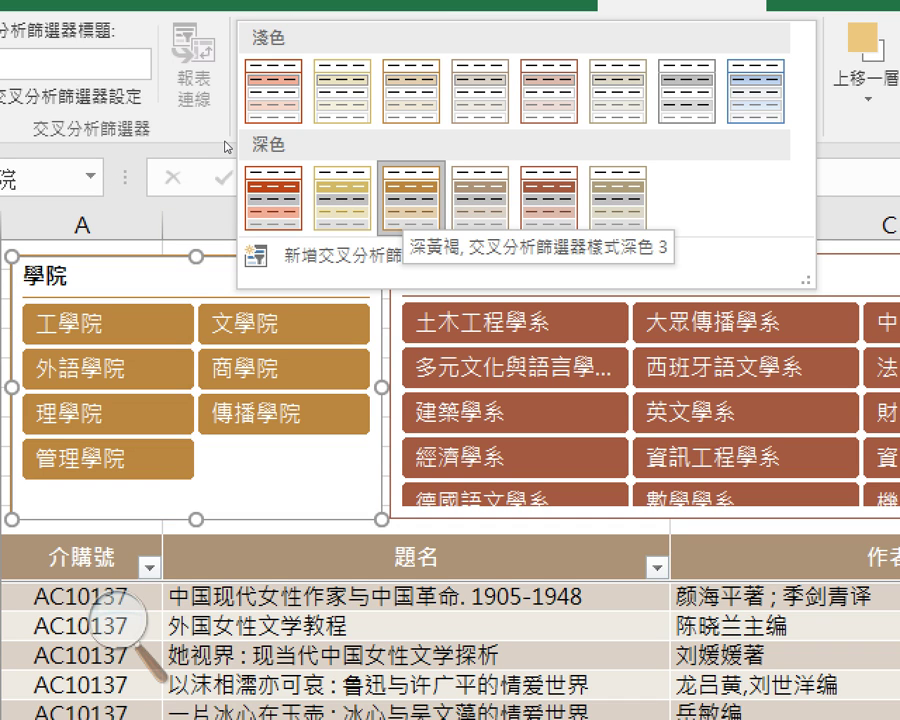
key(Escape)
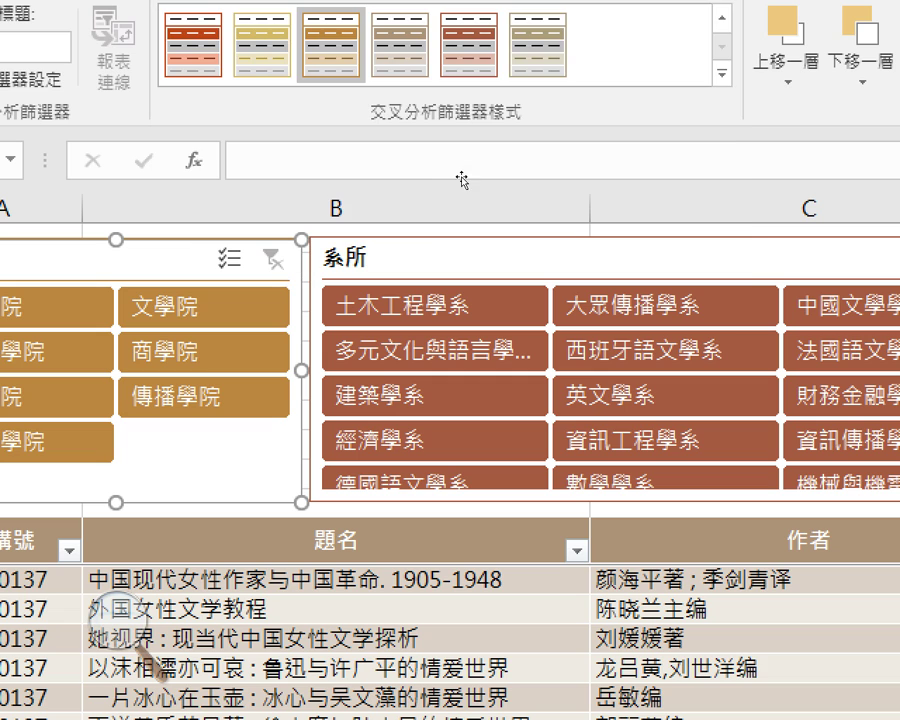
key(Tab)
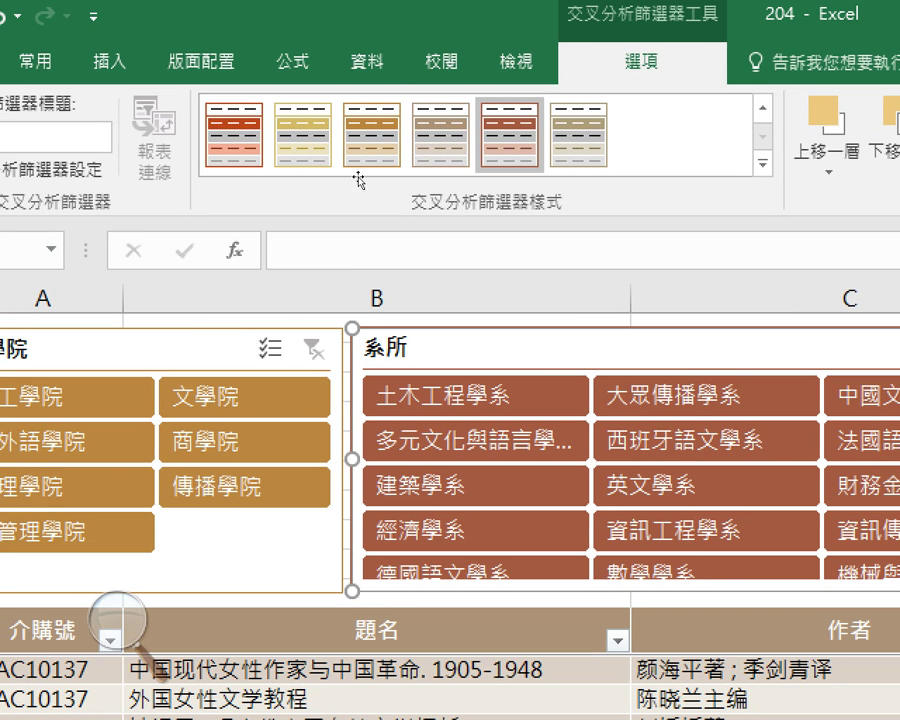
key(alt+Down)
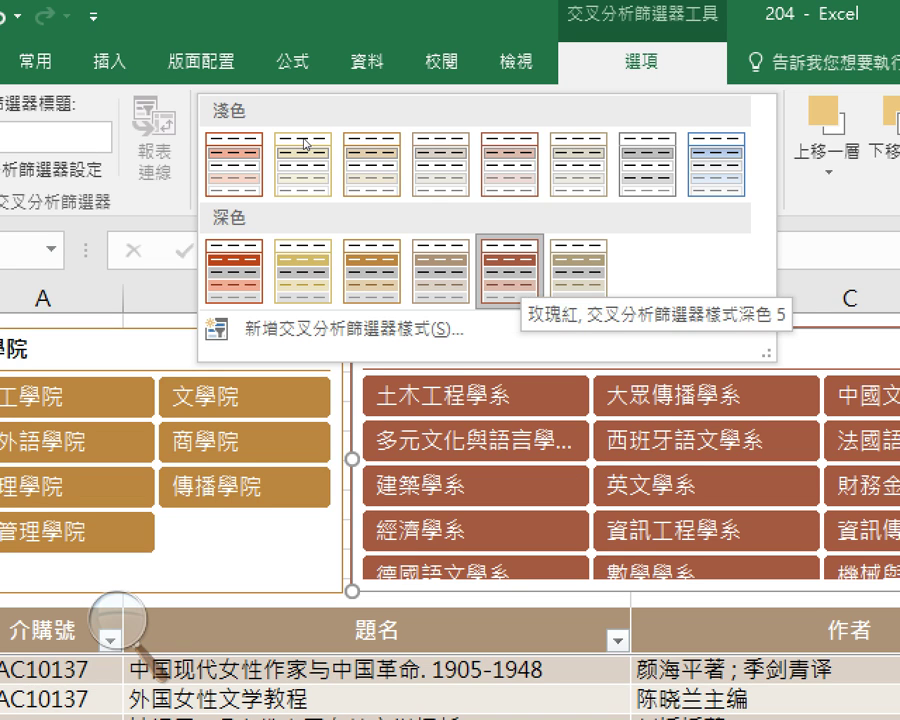
key(Return)
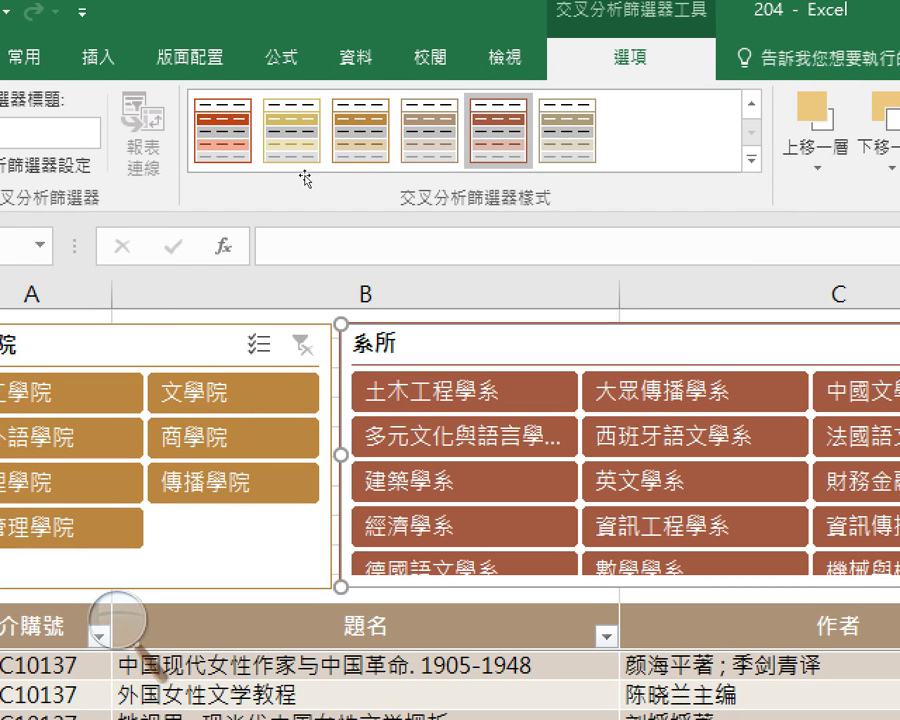
key(Tab)
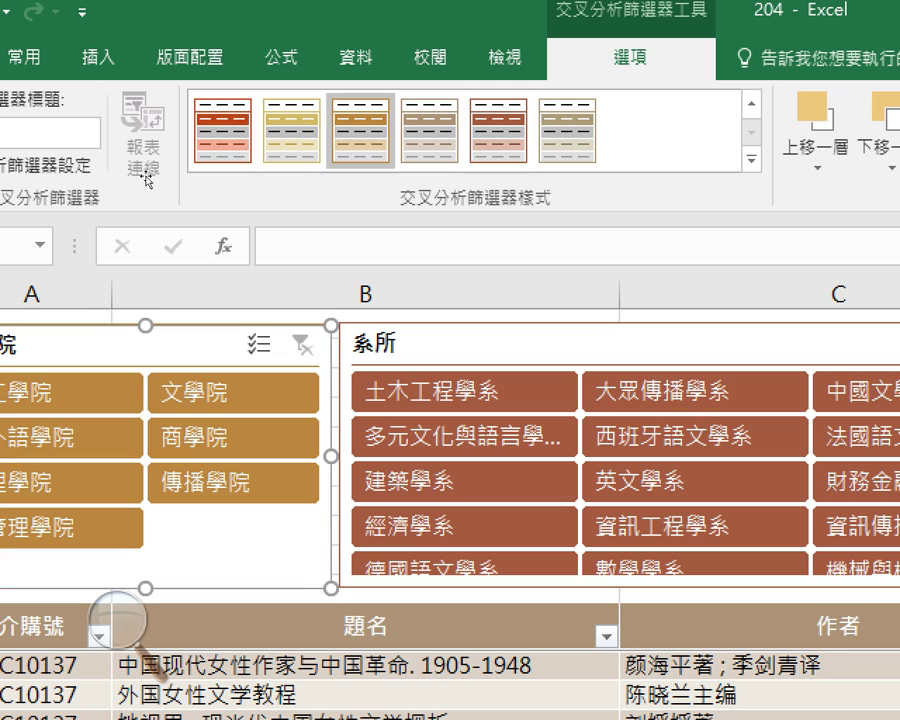
key(Tab)
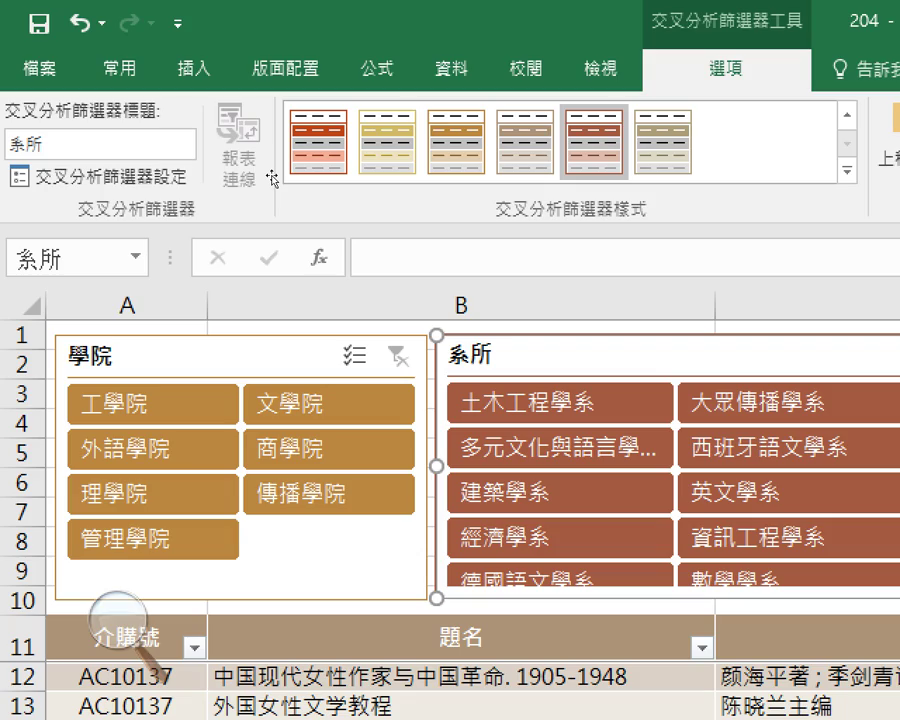
key(super+minus)
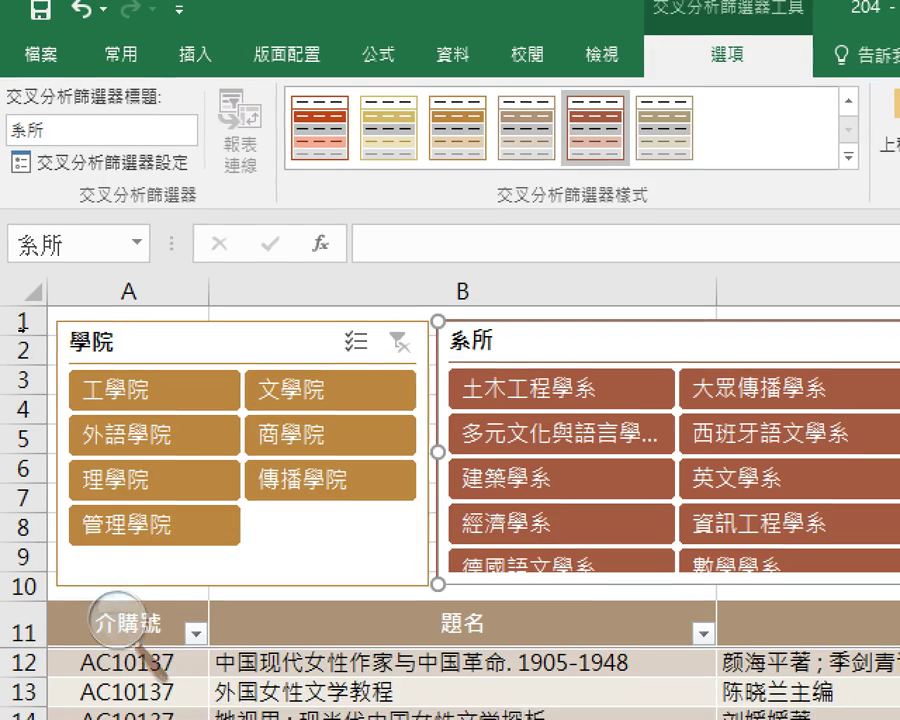
key(super+minus)
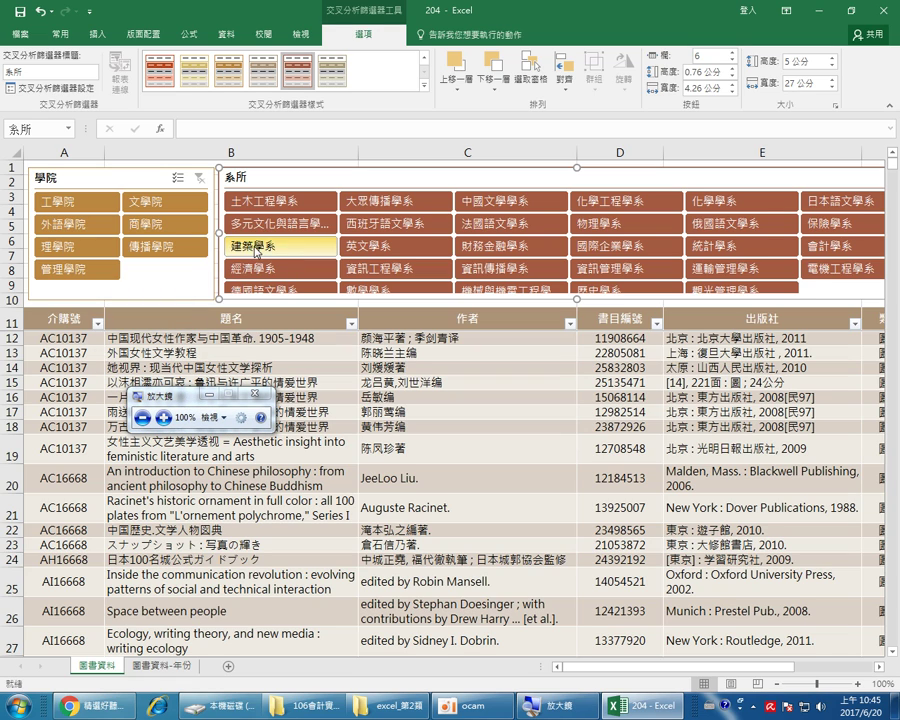
click(148, 178)
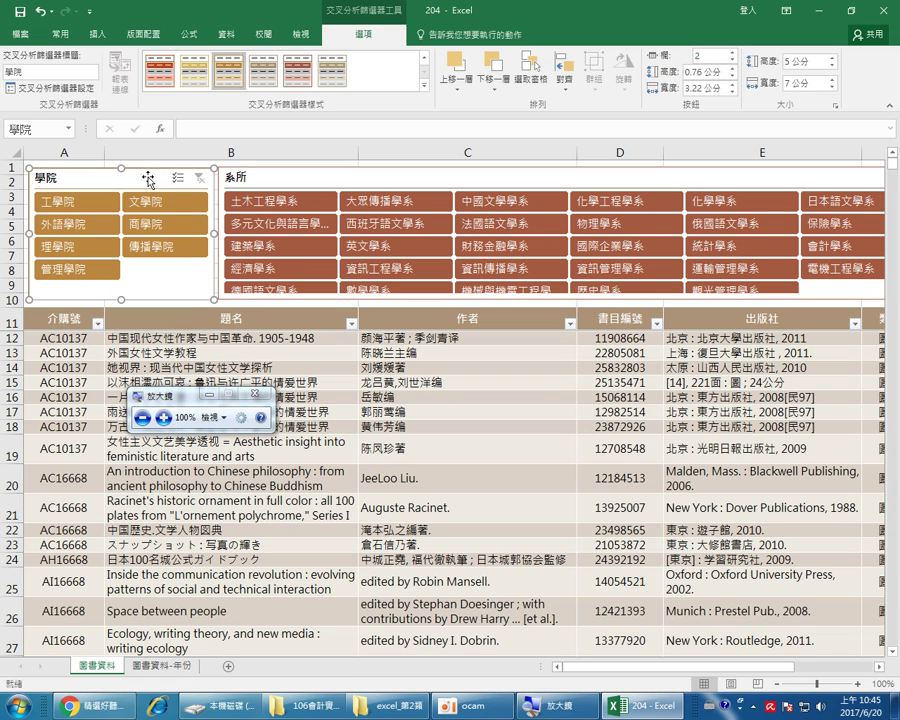
click(283, 178)
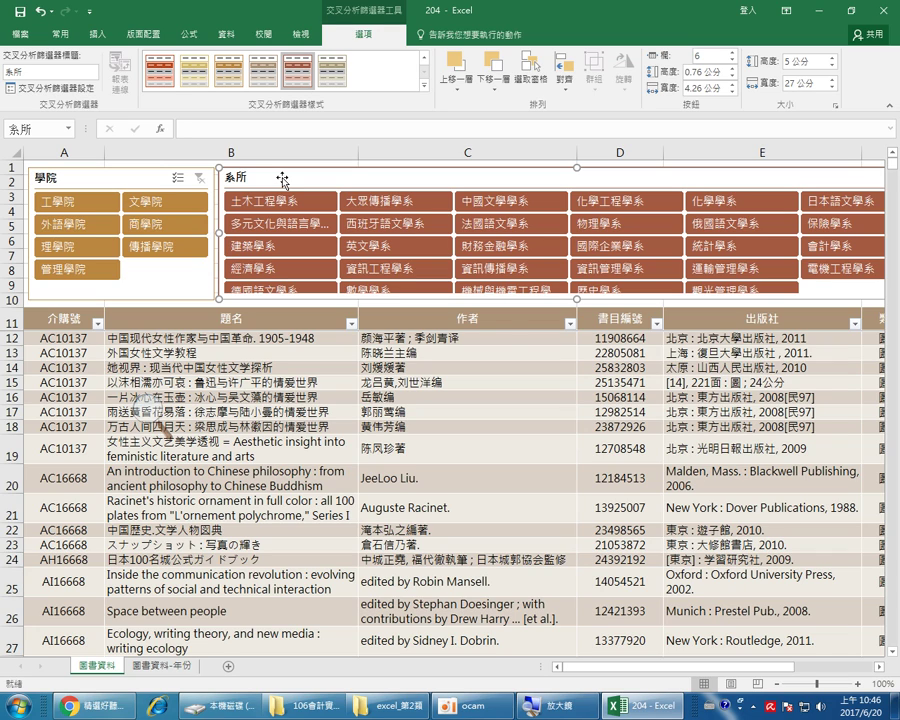
Filter the book list to 管理學院 in the 學院 slicer, with 統計學系 and 資訊管理學系 in the 系所 slicer.
click(148, 410)
click(147, 362)
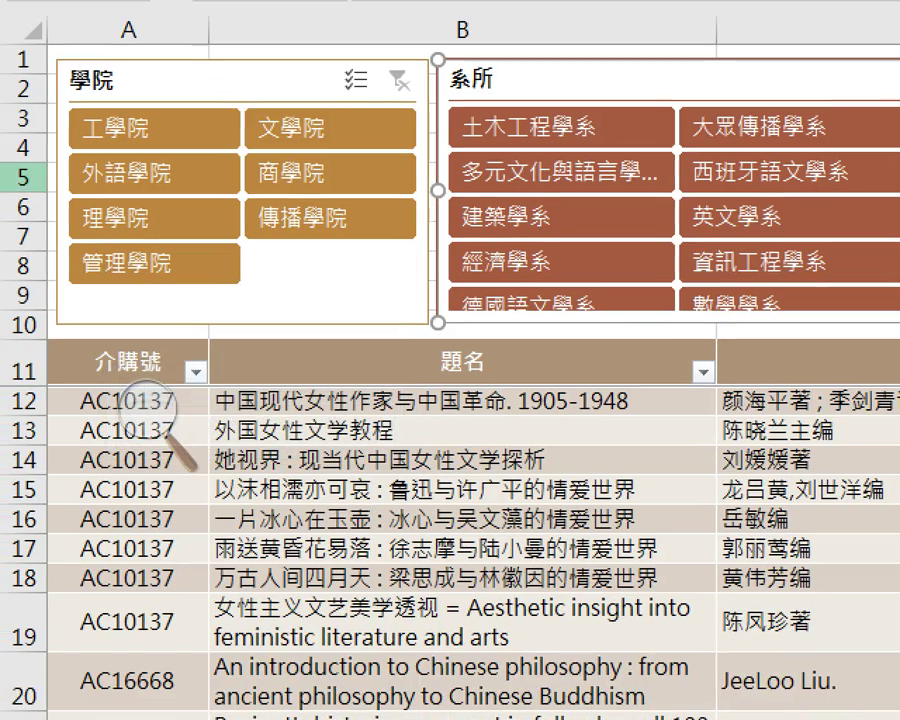
click(81, 274)
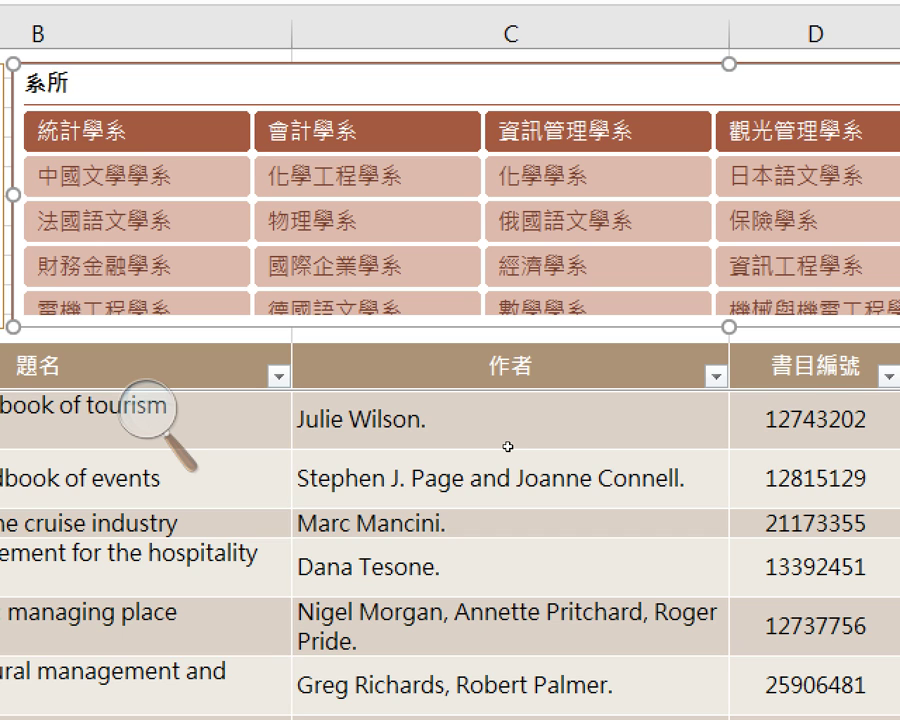
key(Down)
key(Up)
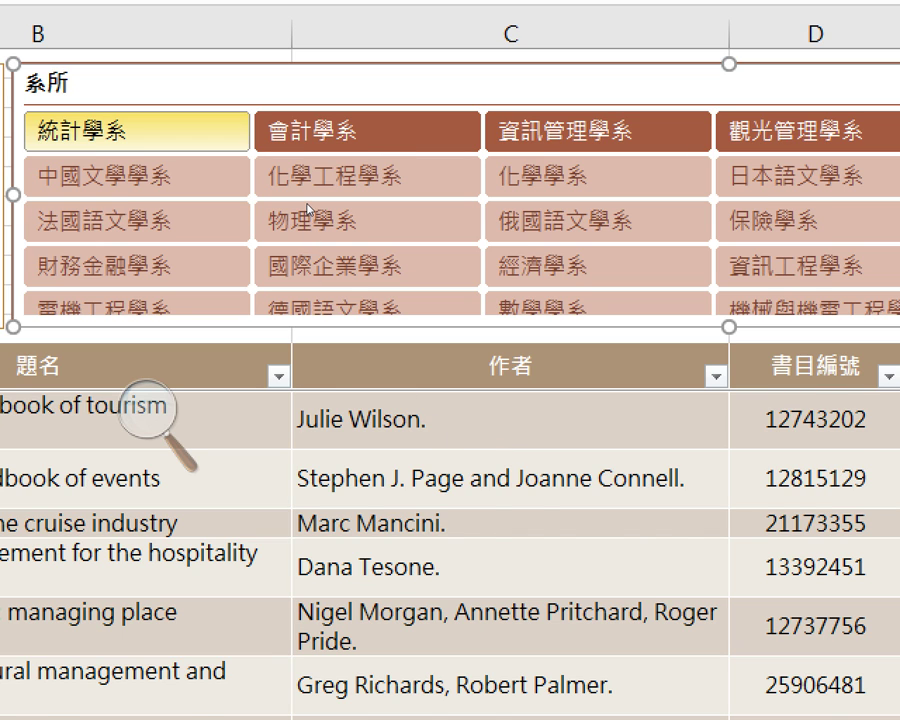
key(Return)
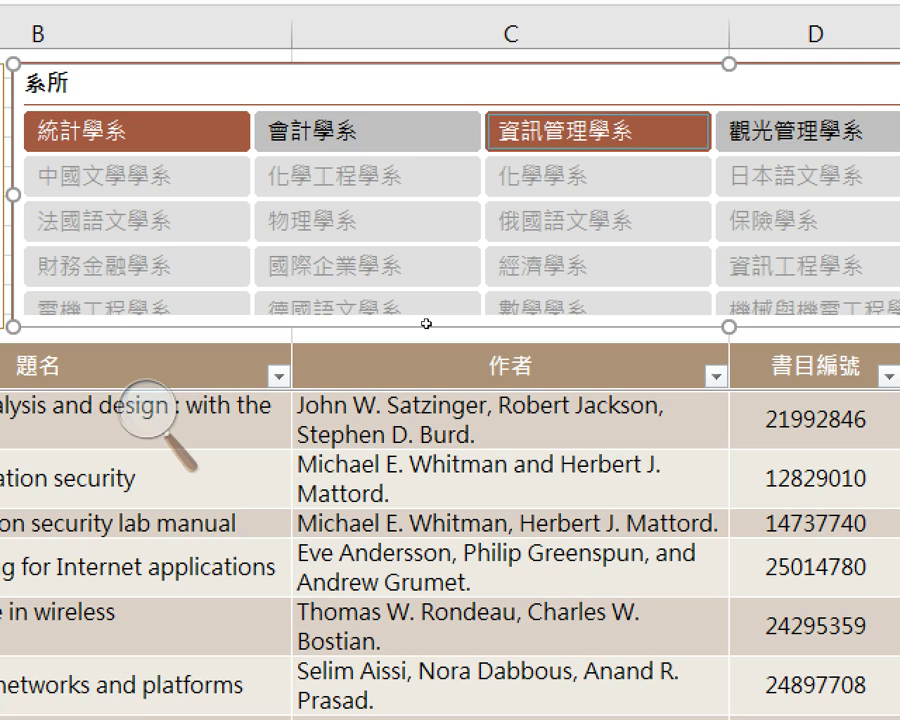
Examine the filtered book list and the full width of the 系所 slicer alongside the 學院 slicer.
key(super+plus)
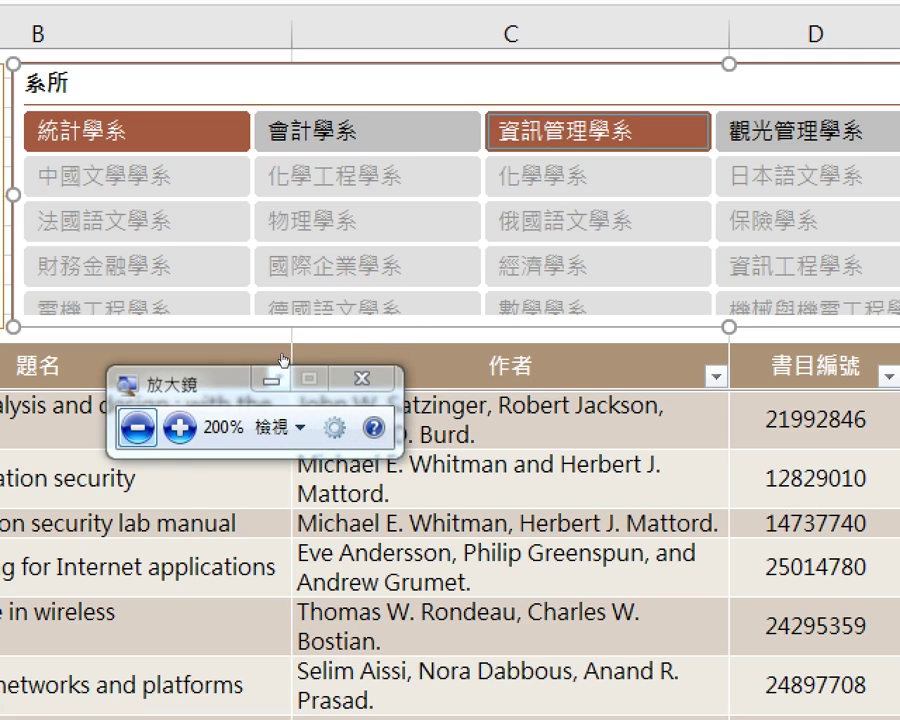
key(super+minus)
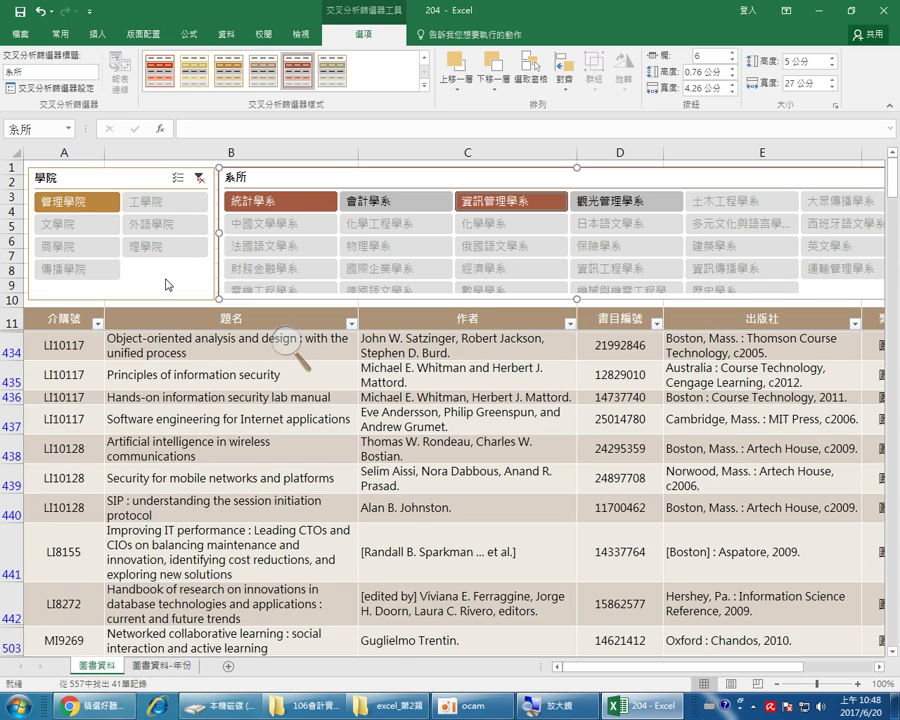
drag(800, 672, 833, 674)
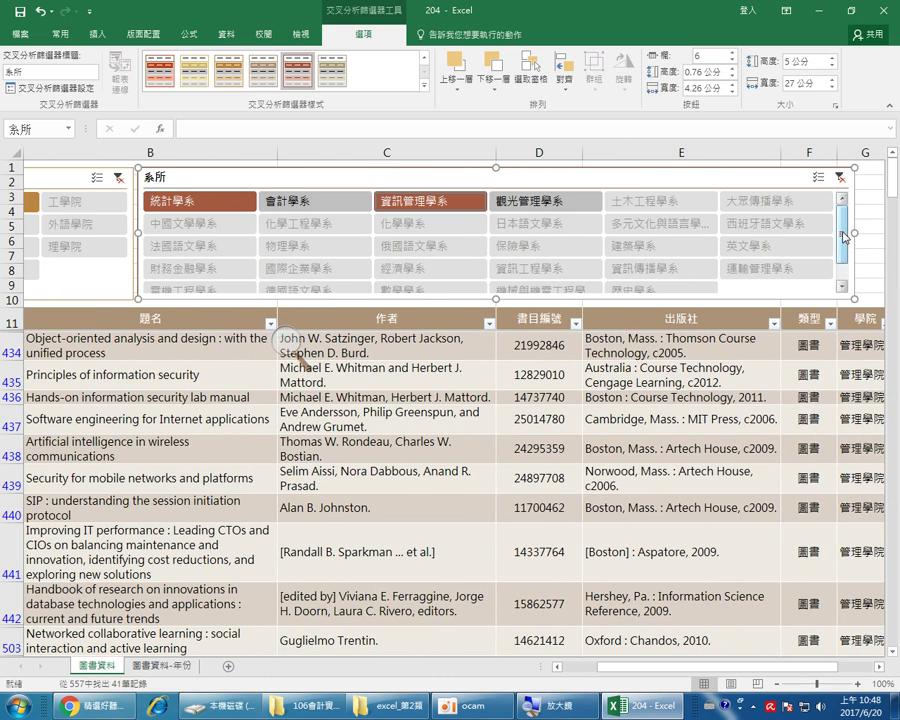
mouse_move(843, 237)
mouse_down()
mouse_move(845, 278)
mouse_move(843, 226)
mouse_move(845, 262)
mouse_move(843, 226)
mouse_move(845, 238)
mouse_move(851, 228)
mouse_move(842, 226)
mouse_move(842, 254)
mouse_move(842, 227)
mouse_up()
drag(546, 666, 421, 666)
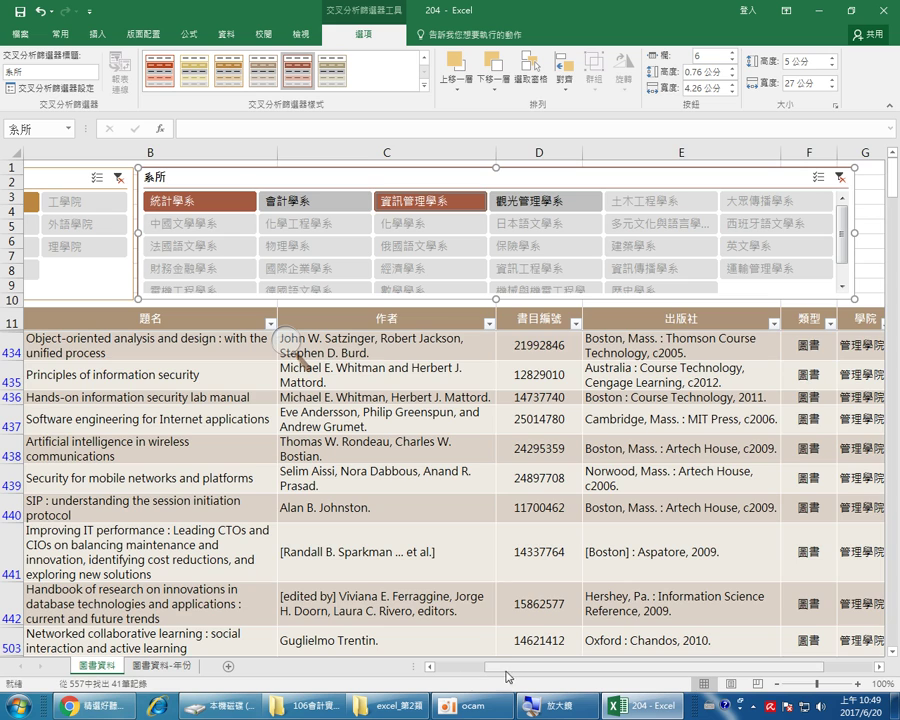
scroll(232, 458, left, 2)
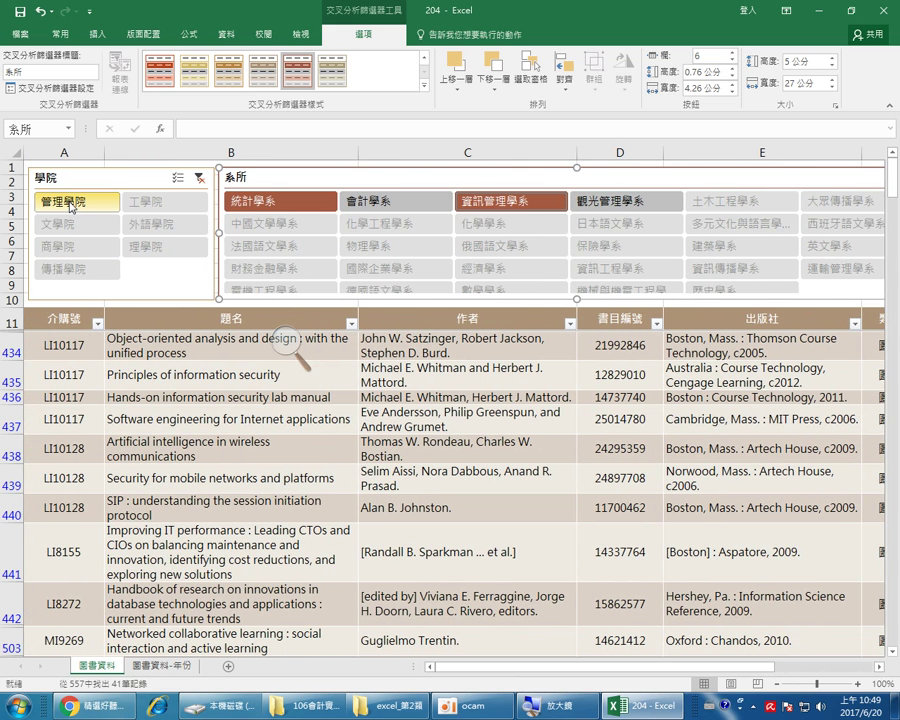
click(281, 207)
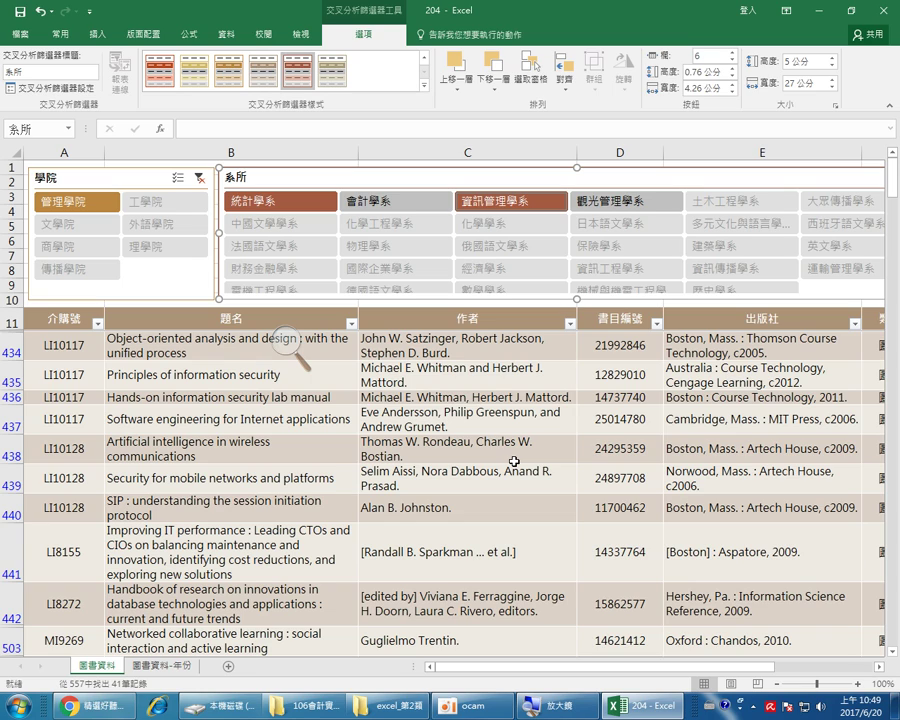
Open the custom text filter for the 題名 column.
click(292, 348)
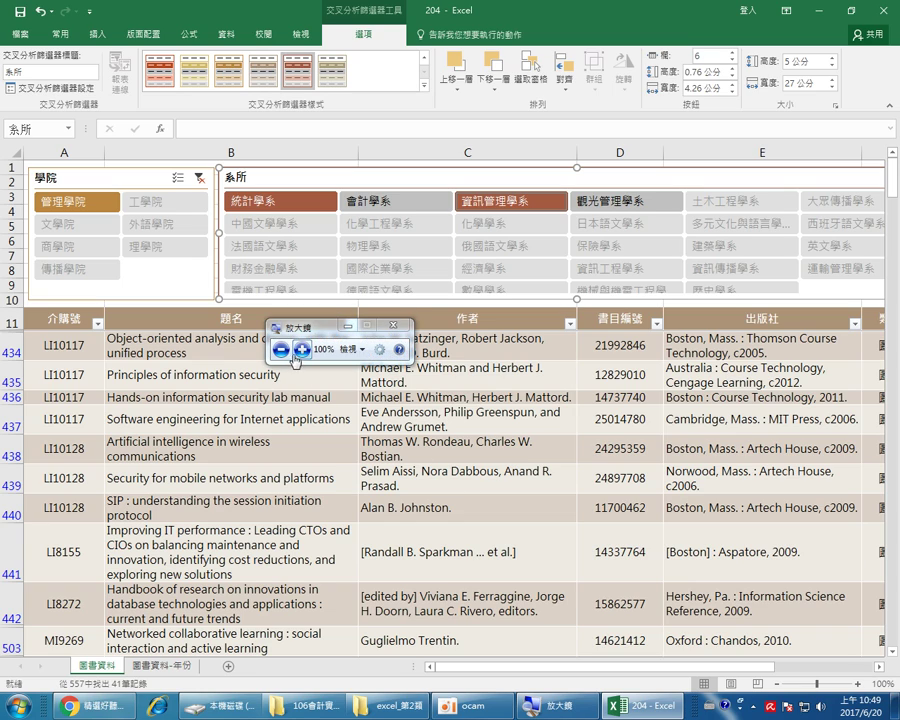
click(300, 350)
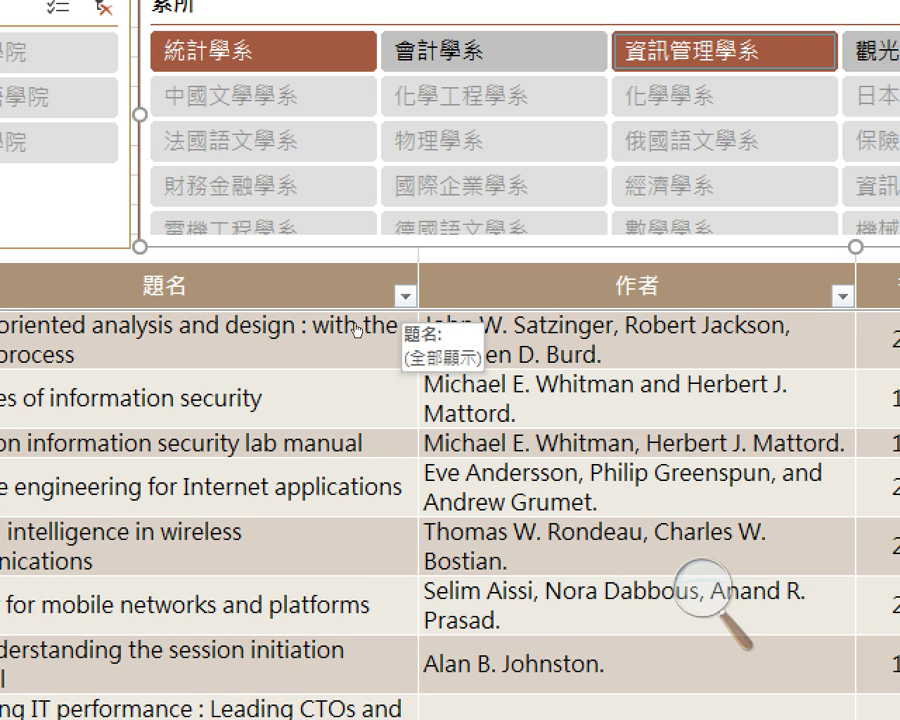
key(alt+Down)
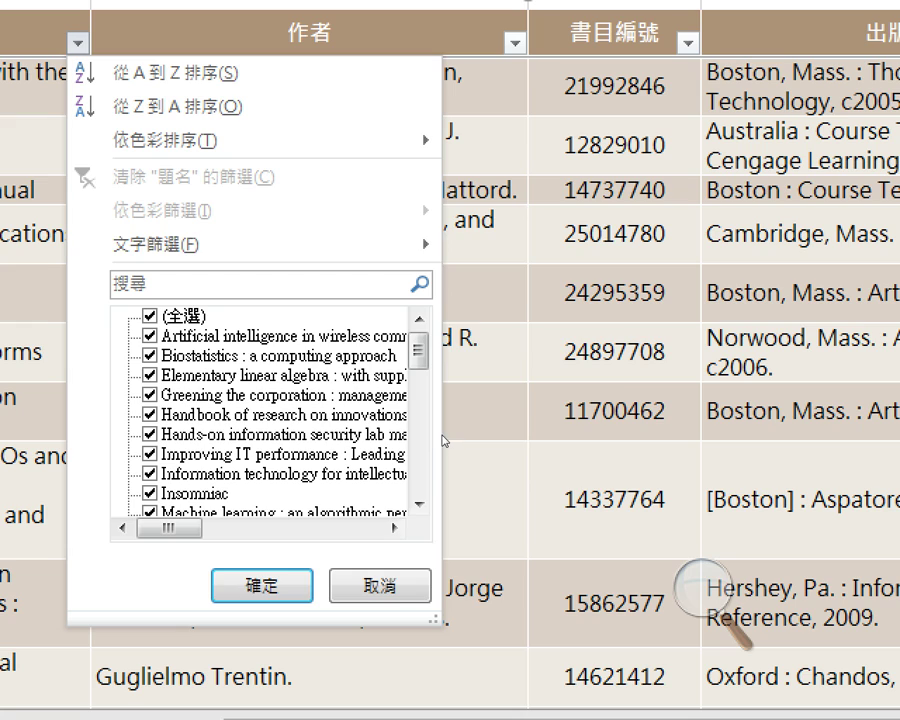
key(f)
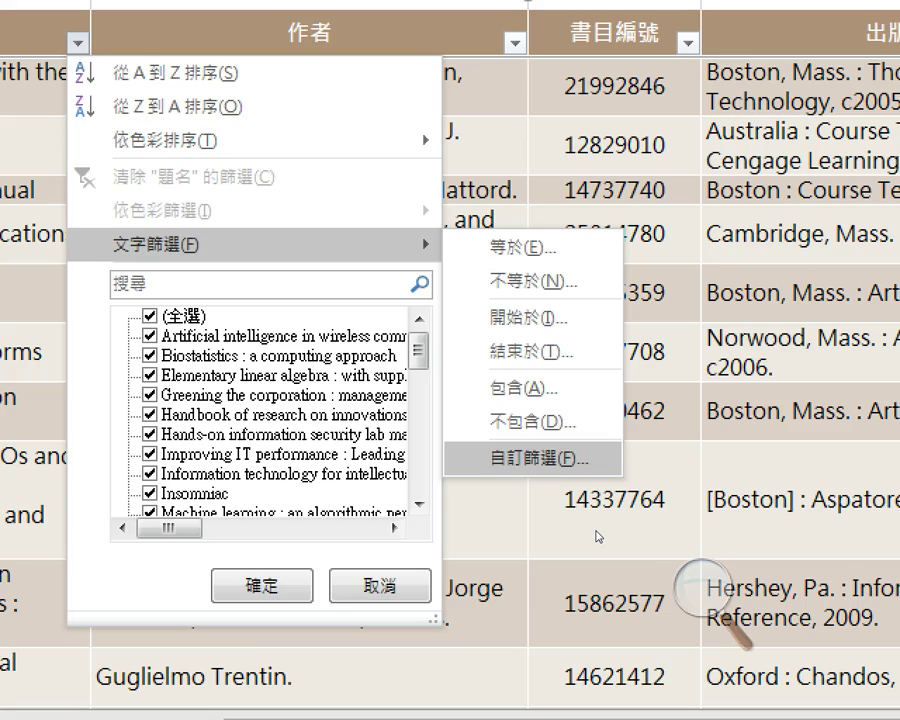
key(Return)
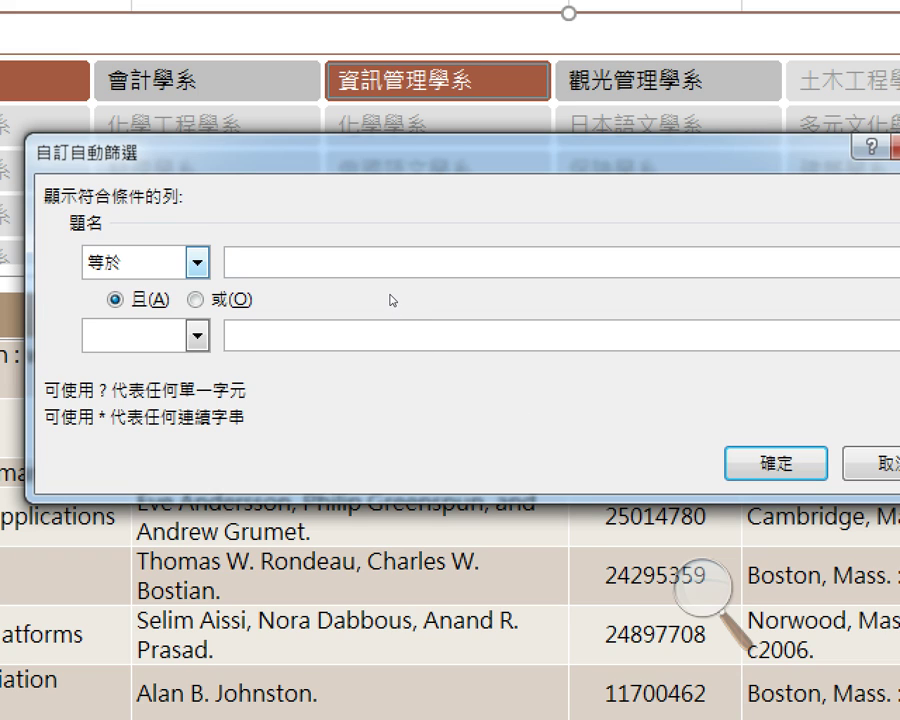
Set the comparison of the first 題名 filter condition to 包含.
key(shift+Tab)
key(alt+Down)
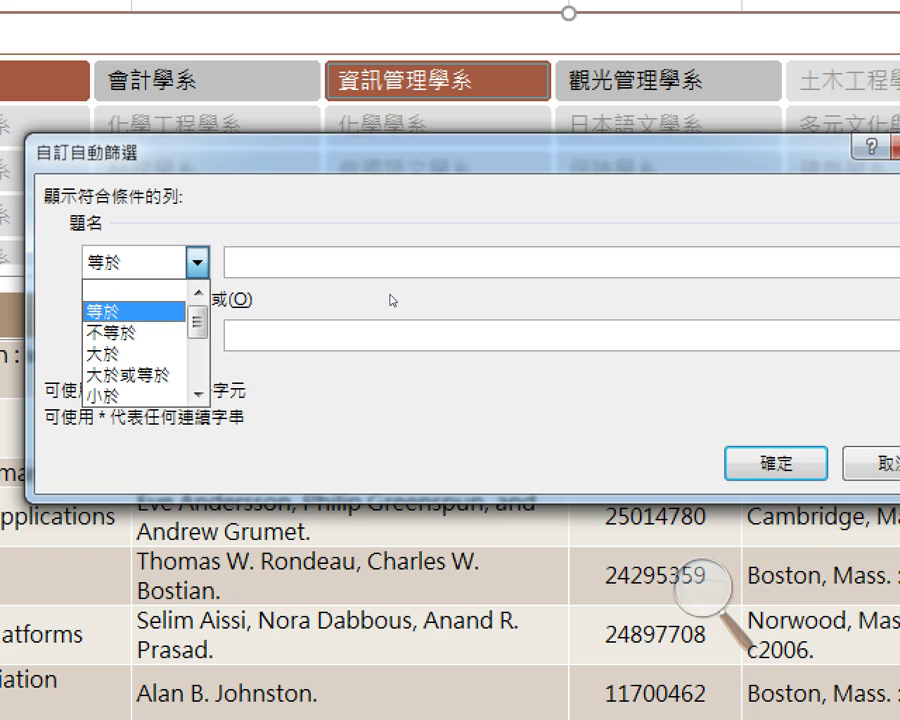
scroll(390, 330, down, 2)
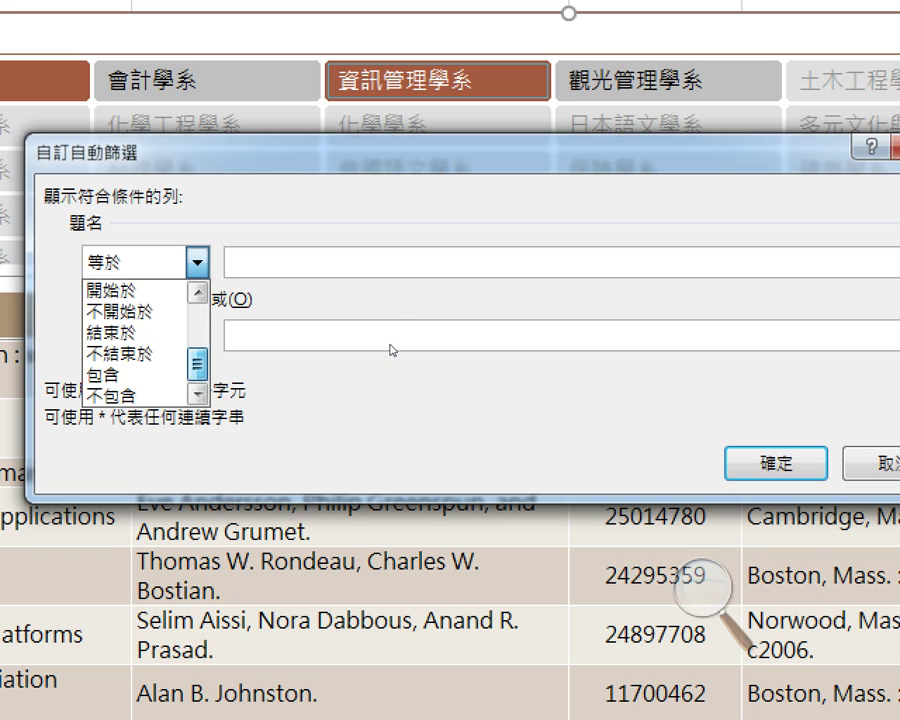
key(Down)
key(Down)
key(Down)
key(Down)
key(Down)
key(Down)
key(Down)
key(Down)
key(Down)
key(Down)
key(Return)
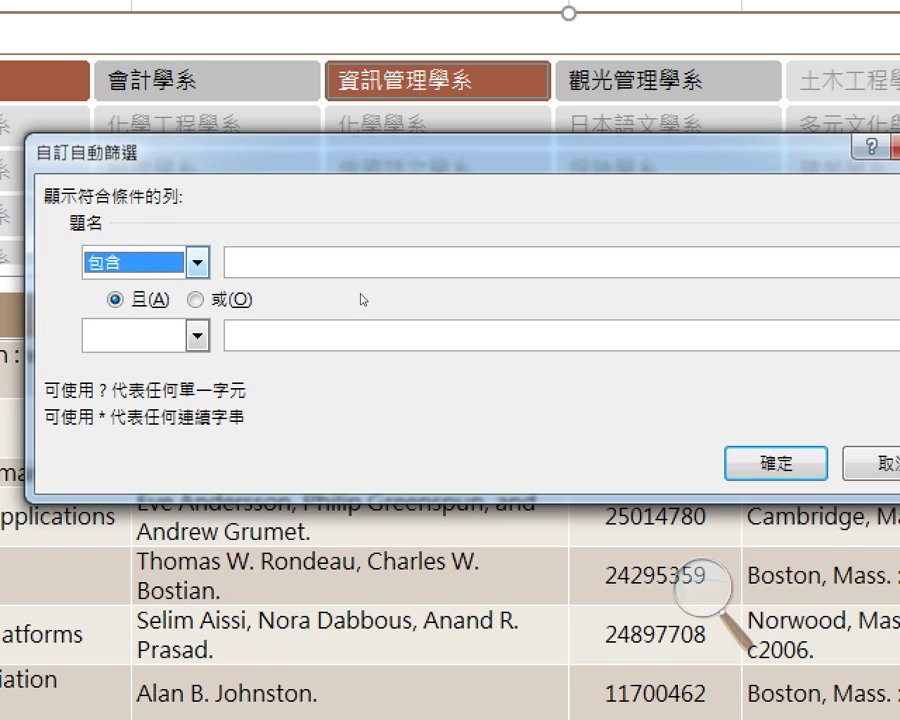
Enter Network as the first condition's text and join the two 題名 conditions with 或.
key(Tab)
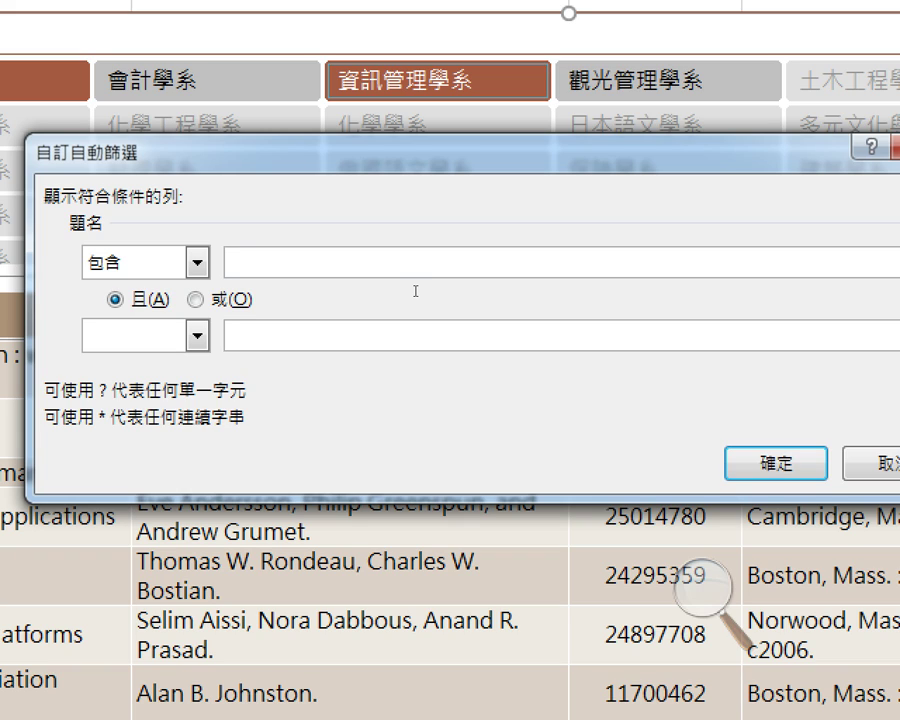
text(n)
key(BackSpace)
text(Network)
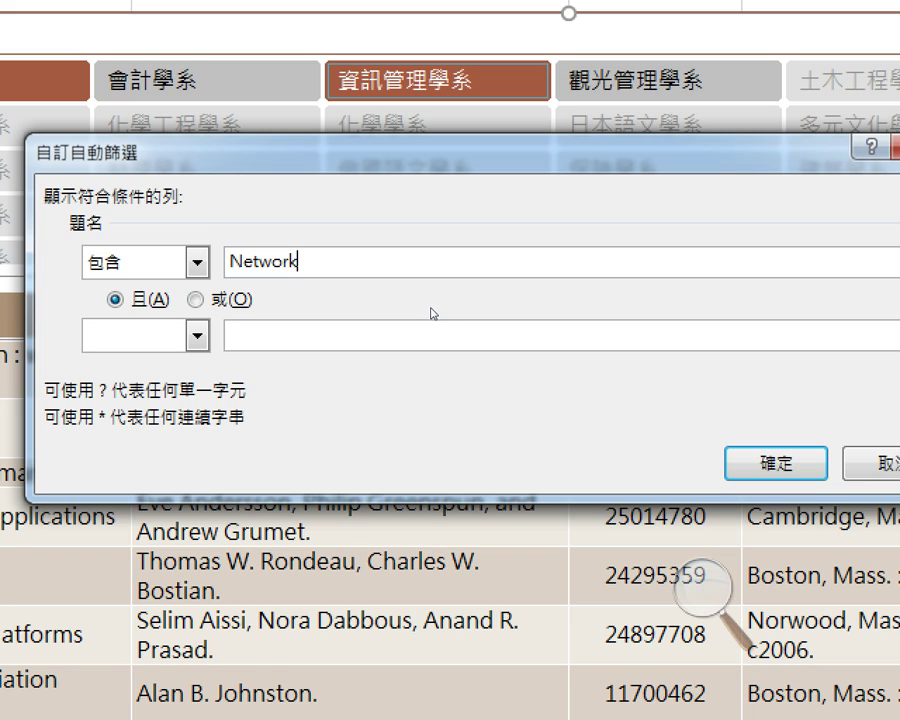
key(alt+o)
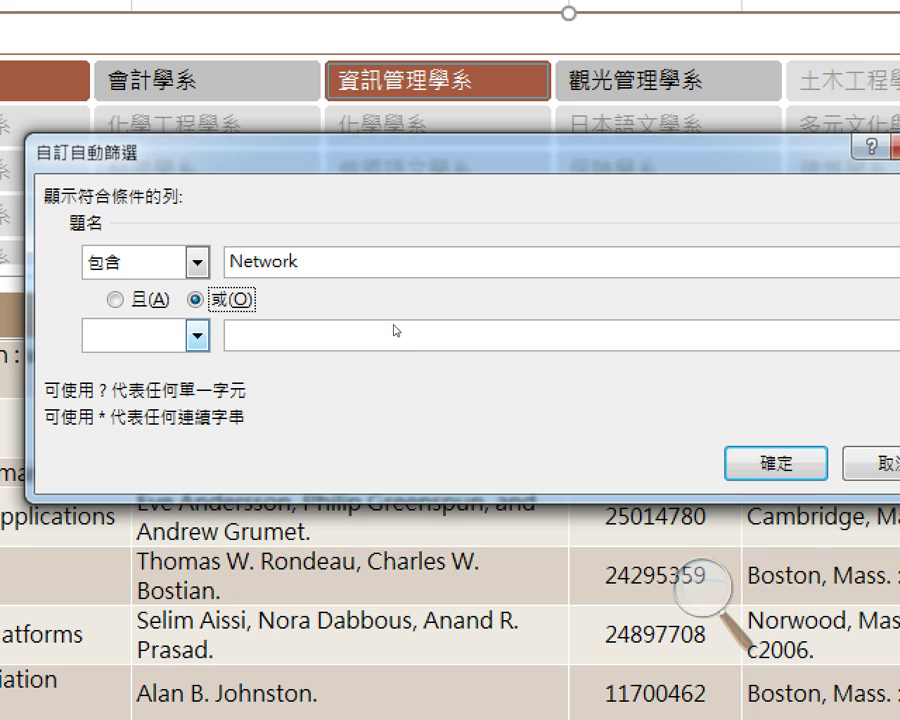
Set the comparison of the second 題名 filter condition to 包含.
key(alt+Down)
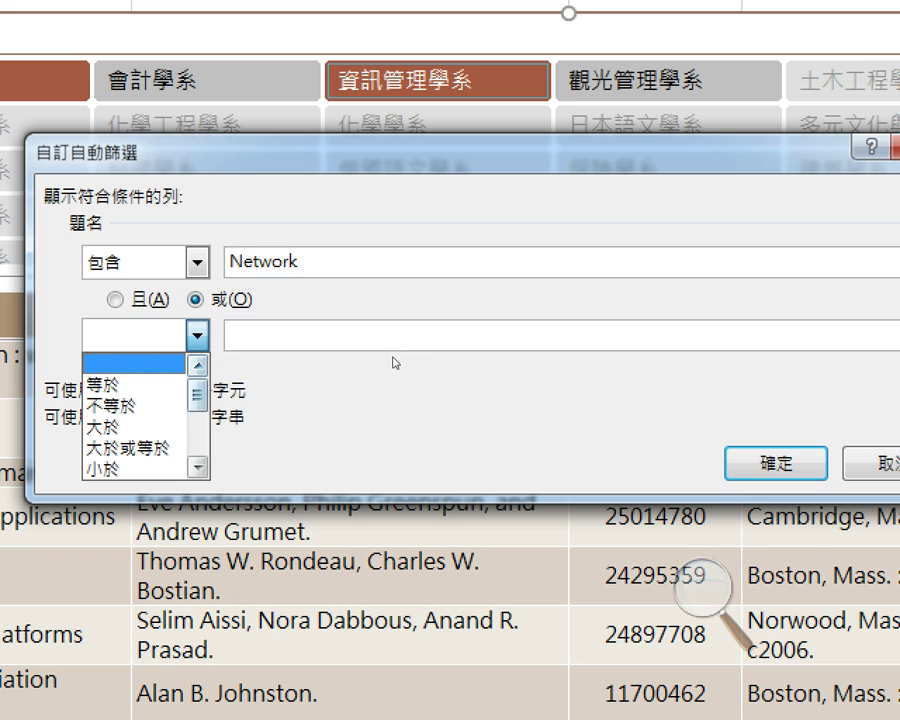
key(Down)
key(Down)
key(Down)
key(Down)
key(Down)
key(Down)
key(Down)
key(Down)
key(Down)
key(Down)
key(Down)
key(Return)
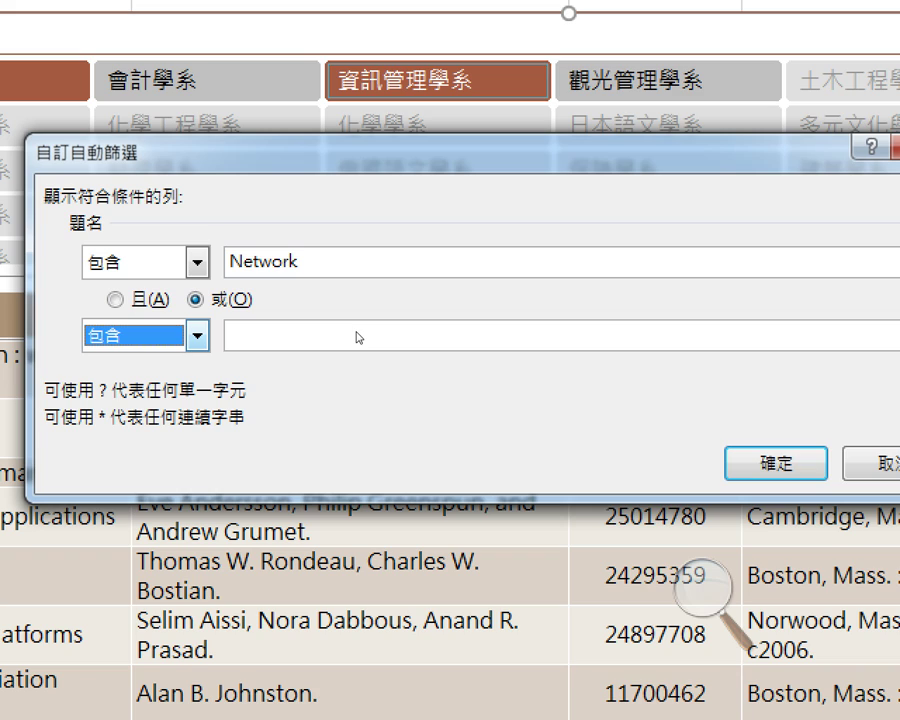
Enter 模式 as the second 題名 condition's text and apply the custom filter to the book list.
click(415, 331)
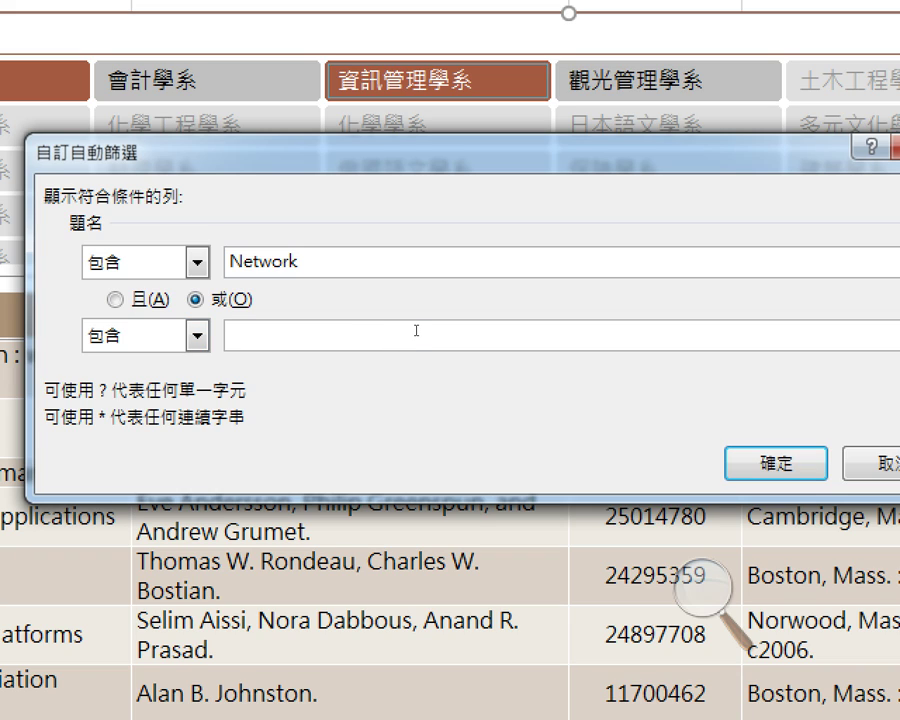
text(a)
key(BackSpace)
text(ㄇ)
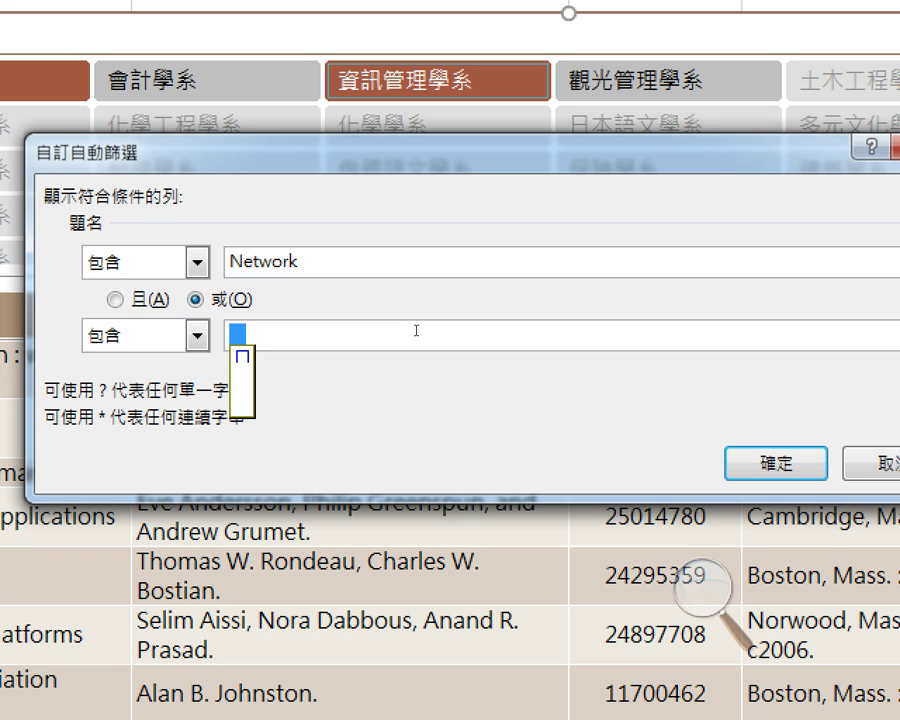
text(ㄛ)
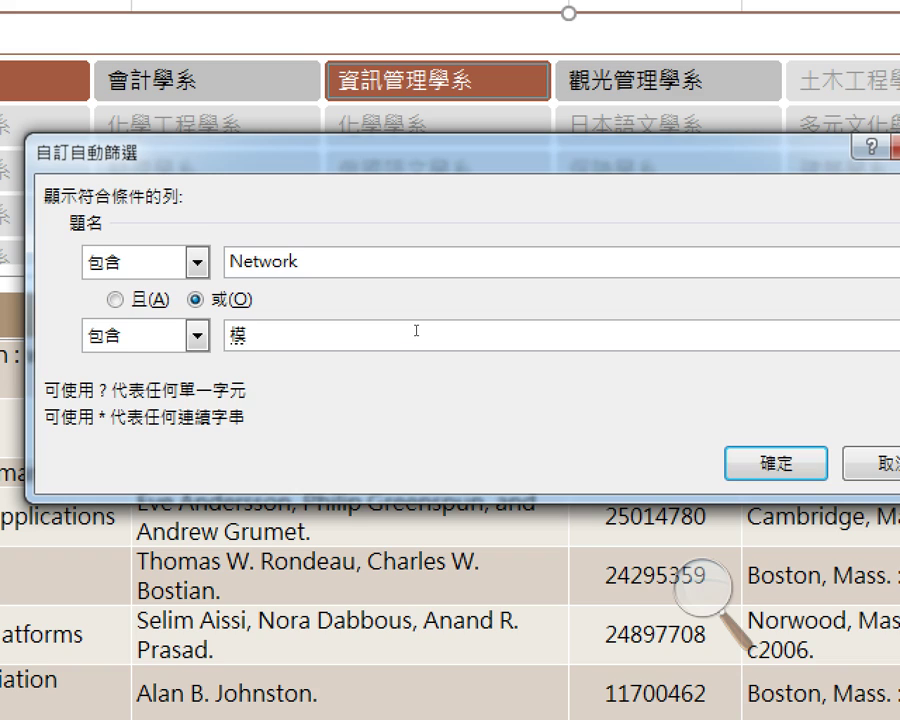
text(式)
key(Return)
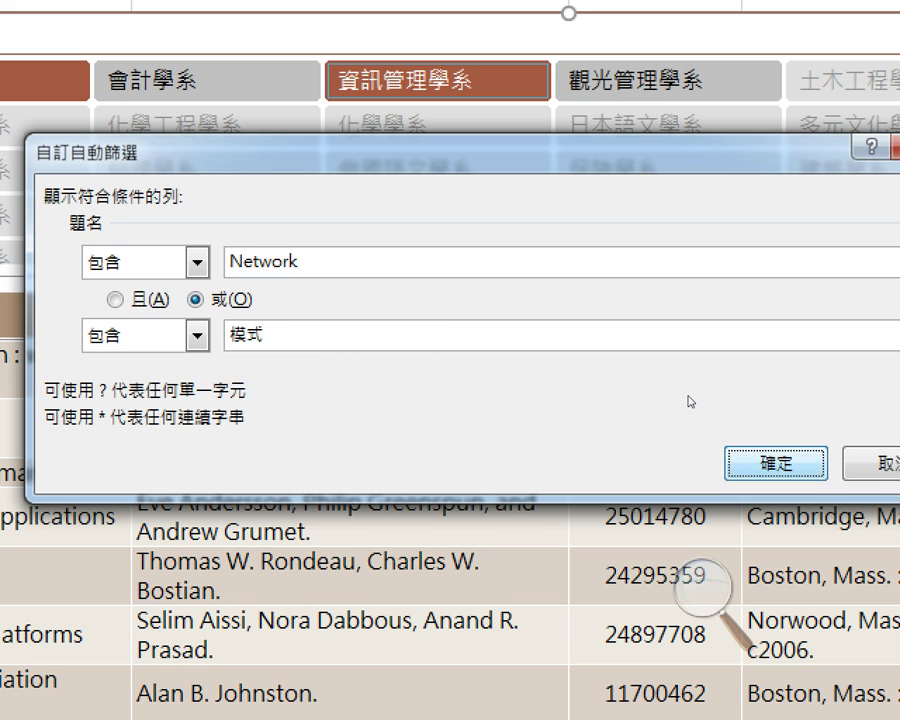
key(Return)
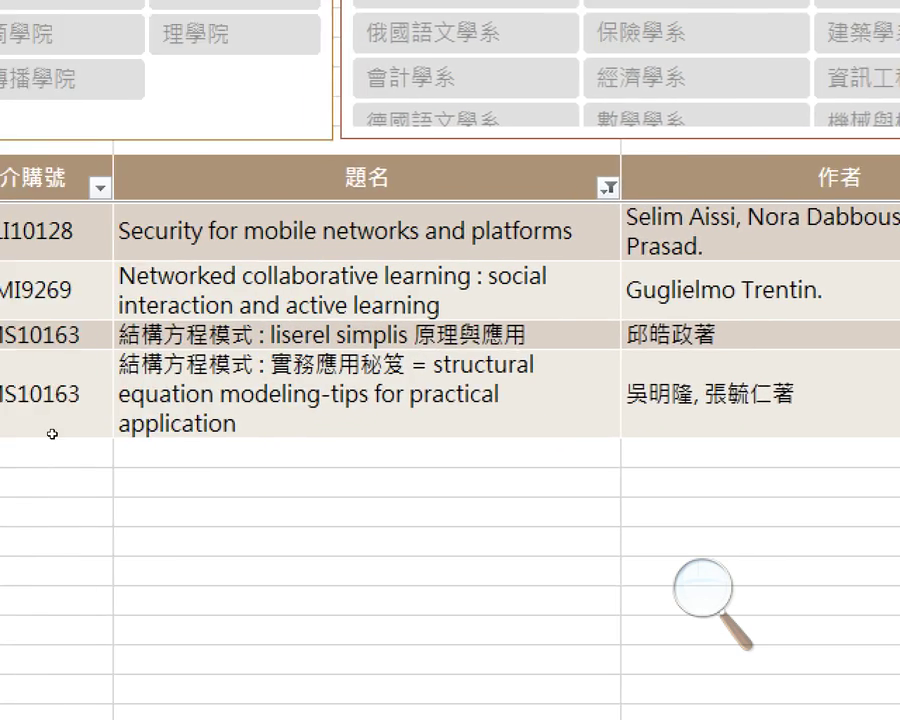